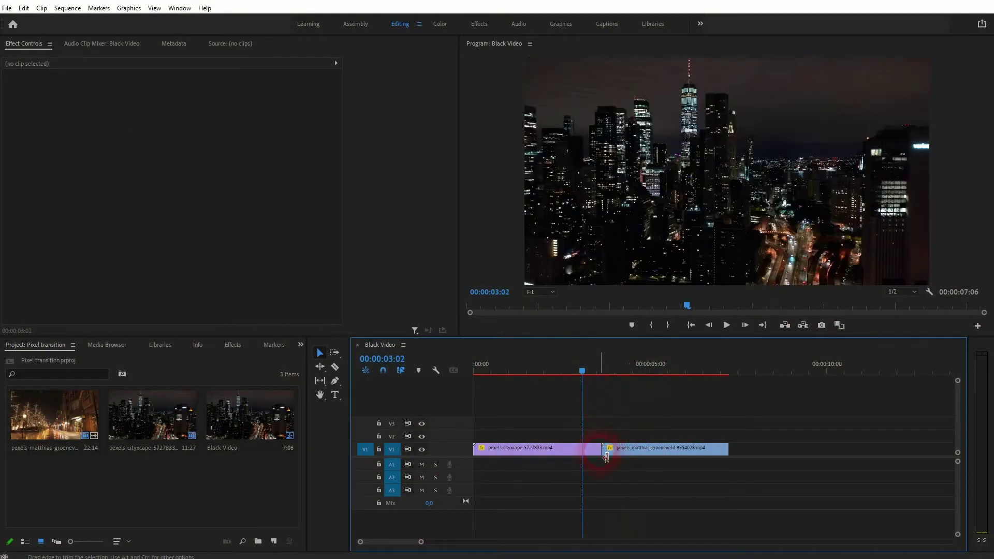
Split the skyline clip on V1 at 00:00:03:08 with the Razor tool.
left_click(547, 448)
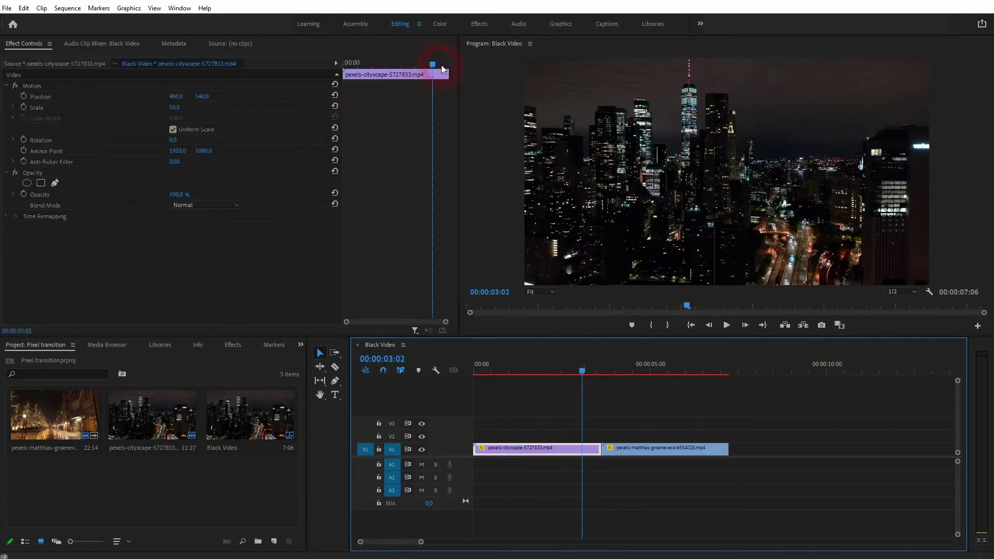
left_click_drag(443, 68, 452, 66)
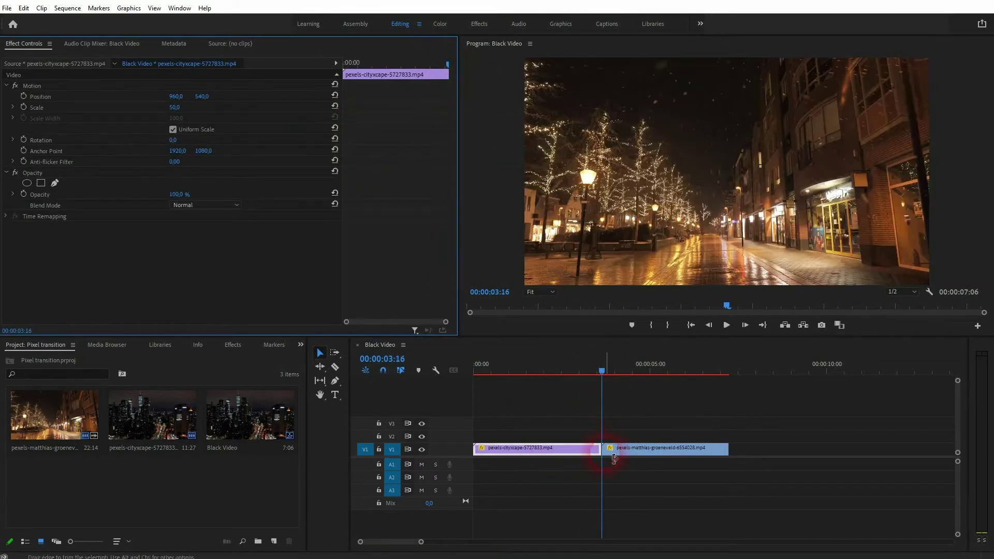
key("Left")
key("Left")
key("Left")
key("Left")
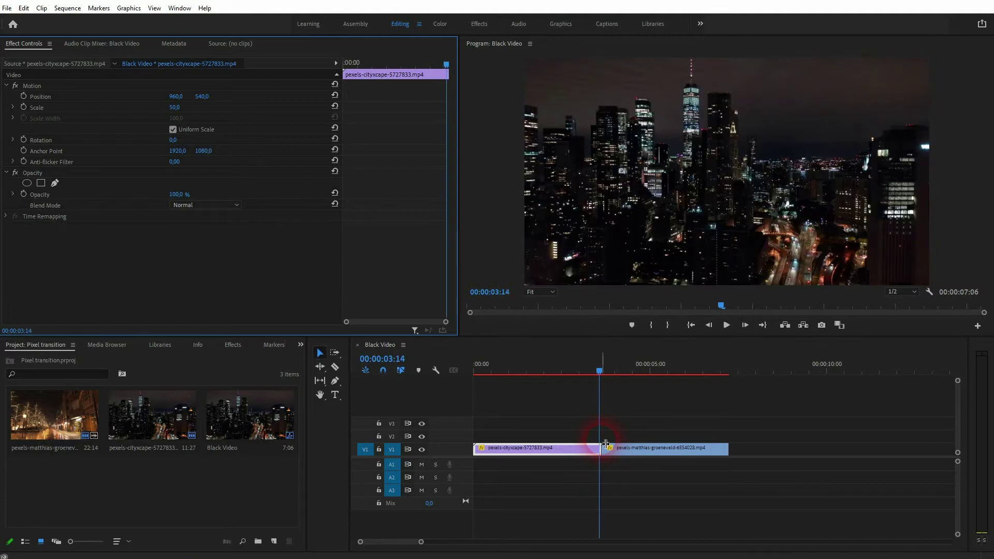
key("Left")
key("Left")
key("Left")
key("Left")
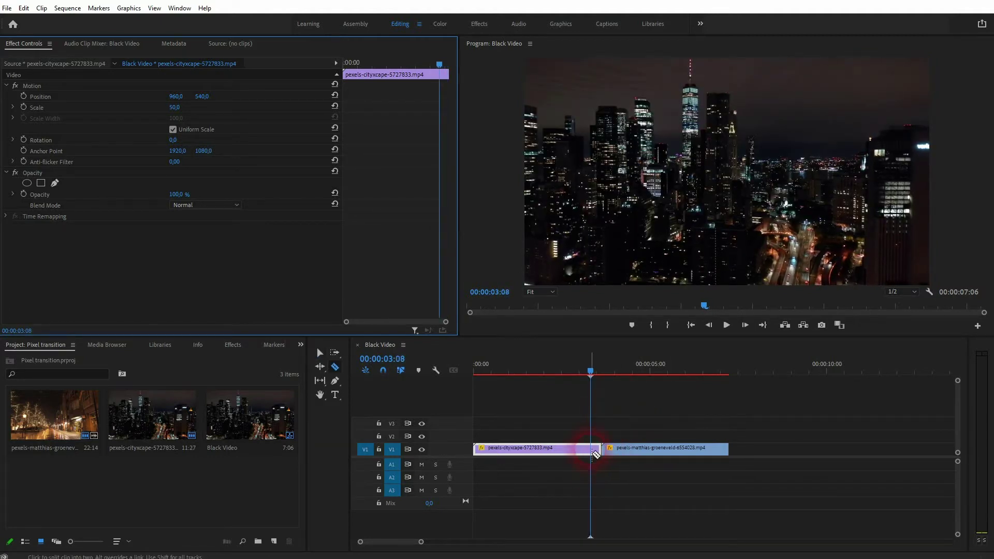
key("c")
left_click(593, 450)
left_click_drag(591, 367, 595, 373)
left_click(614, 464)
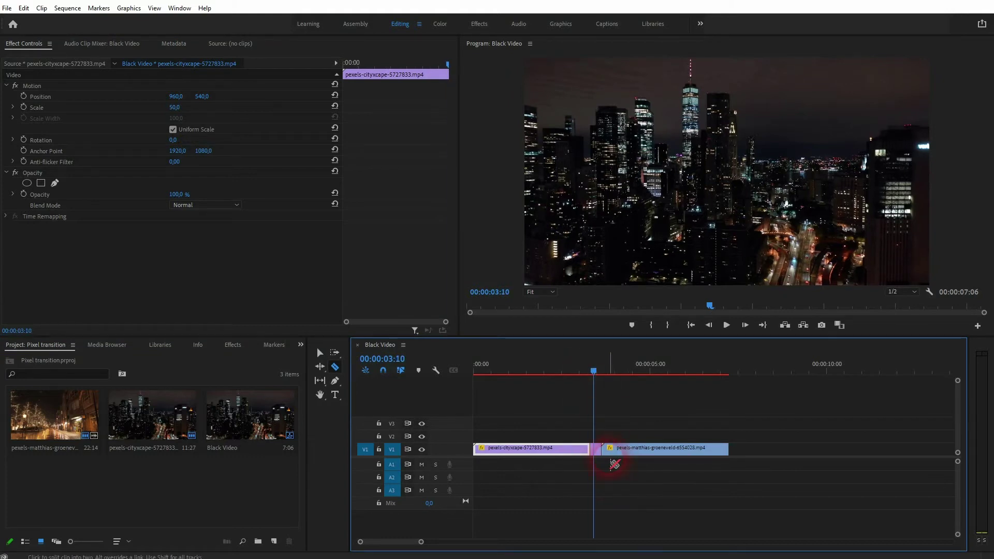
key("v")
left_click(597, 448)
Split the street clip at 00:00:03:24 and zoom the timeline in on the cut.
left_click(393, 92)
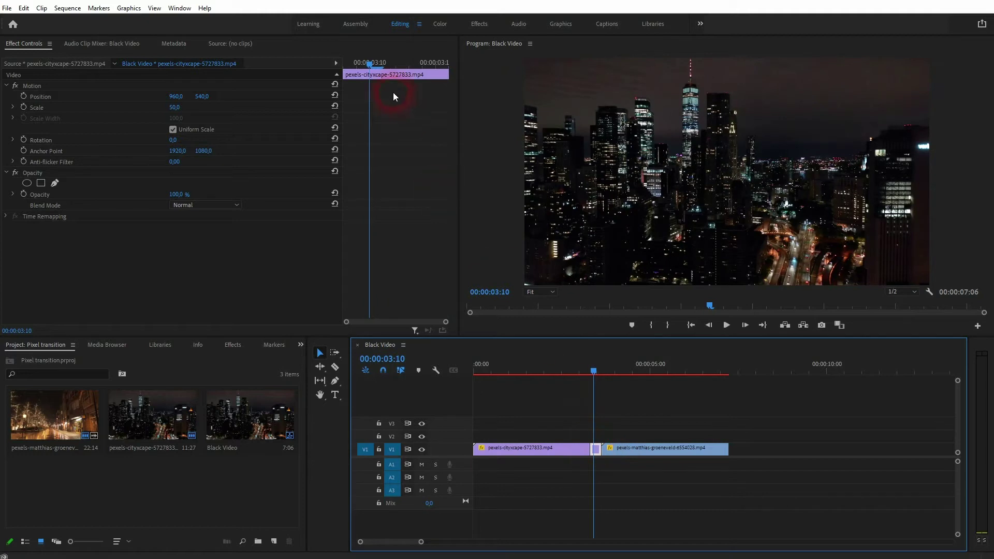
left_click_drag(372, 64, 514, 133)
left_click(645, 446)
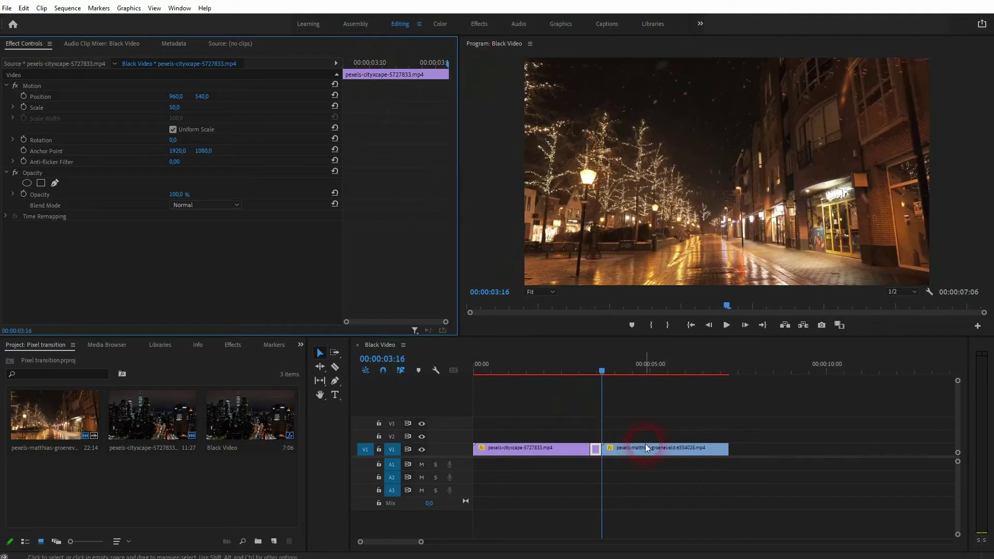
key("c")
left_click(654, 432)
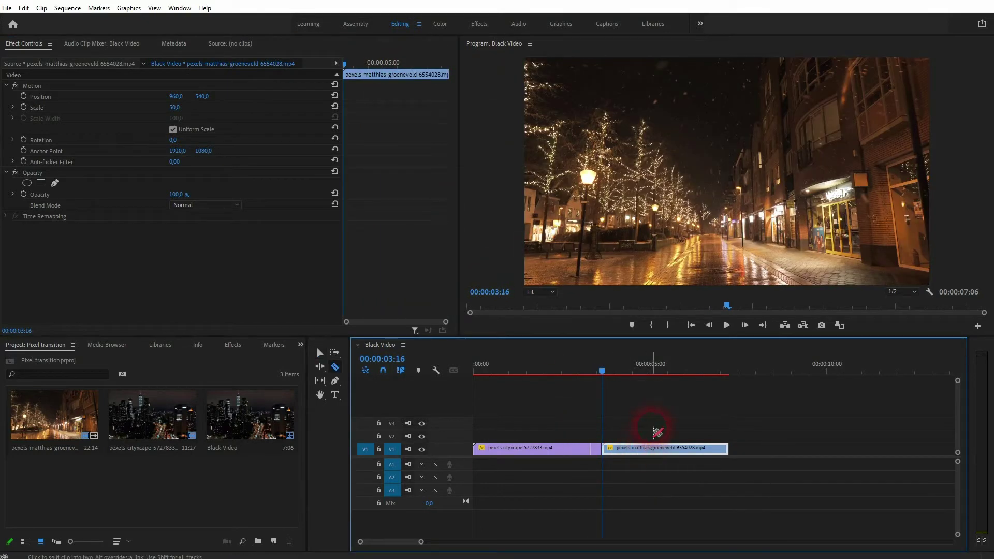
key("Right")
key("Right")
key("Right")
key("Right")
key("Right")
key("Right")
key("Right")
key("Right")
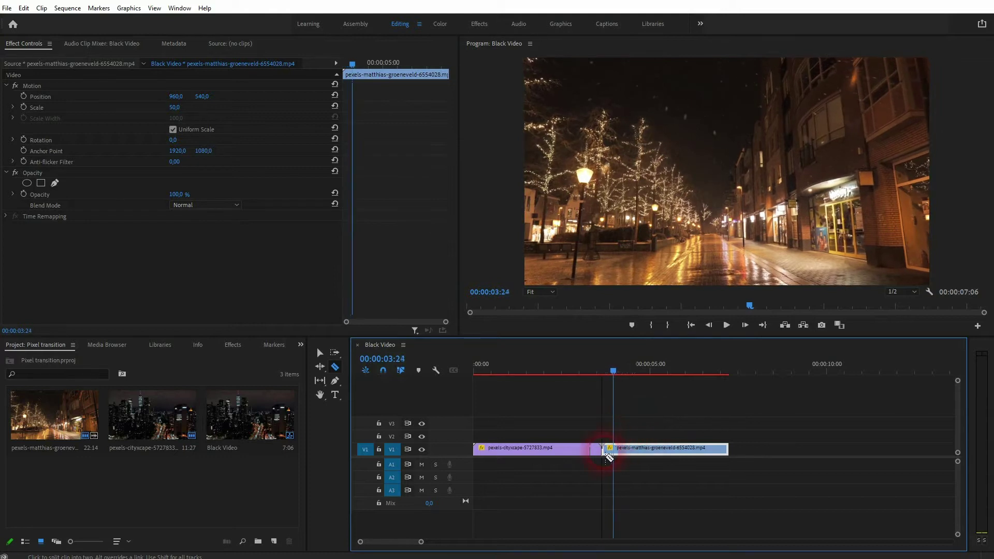
left_click(617, 451)
key("v")
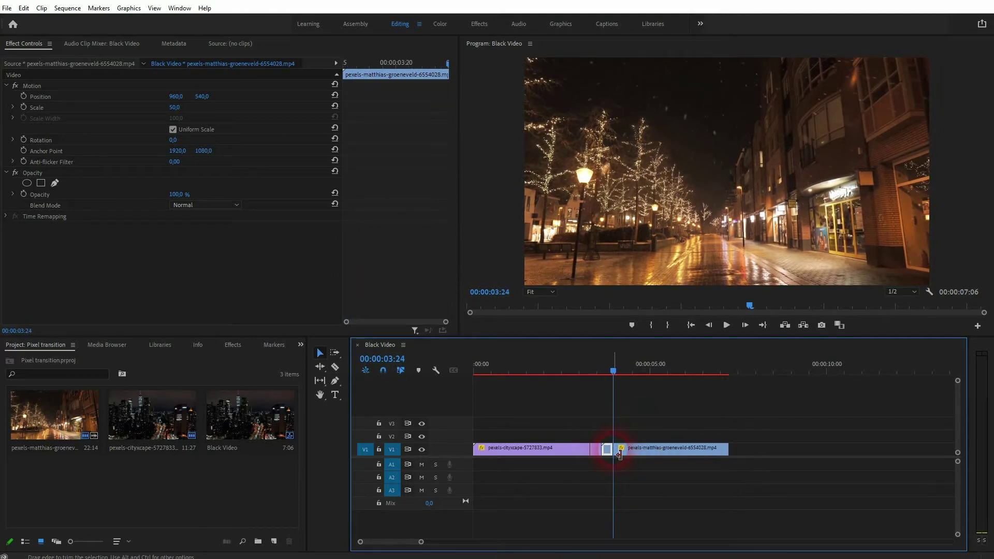
scroll(595, 457, "up", 5, "alt")
scroll(594, 458, "up", 1, "alt")
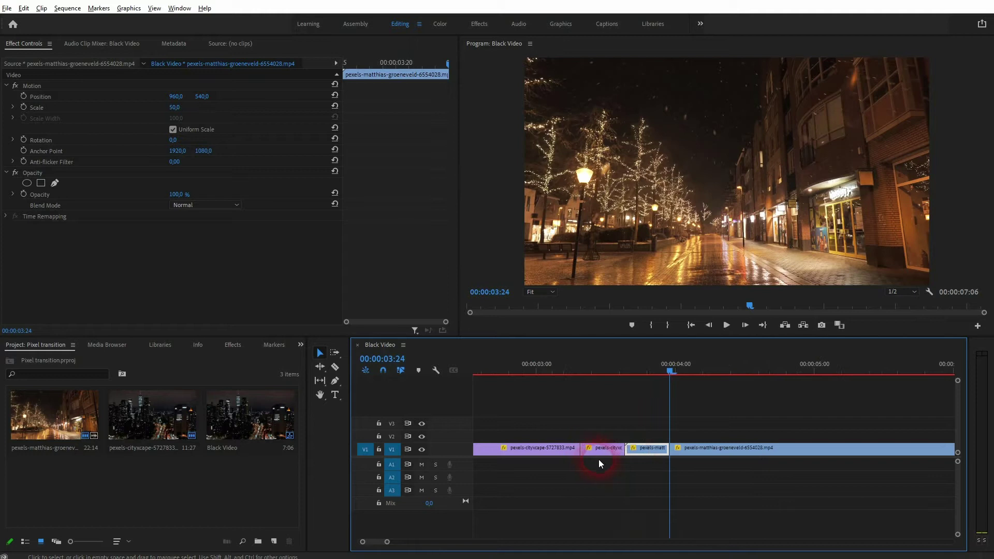
left_click(611, 447)
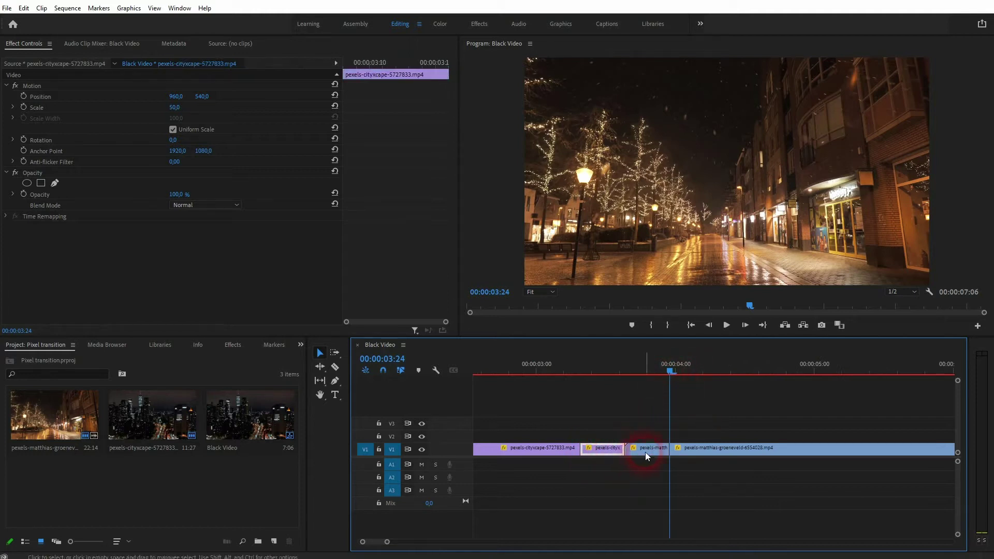
Search 'mosaic' in Effects and drag Mosaic onto the short skyline and street pieces.
left_click(646, 452)
left_click(239, 346)
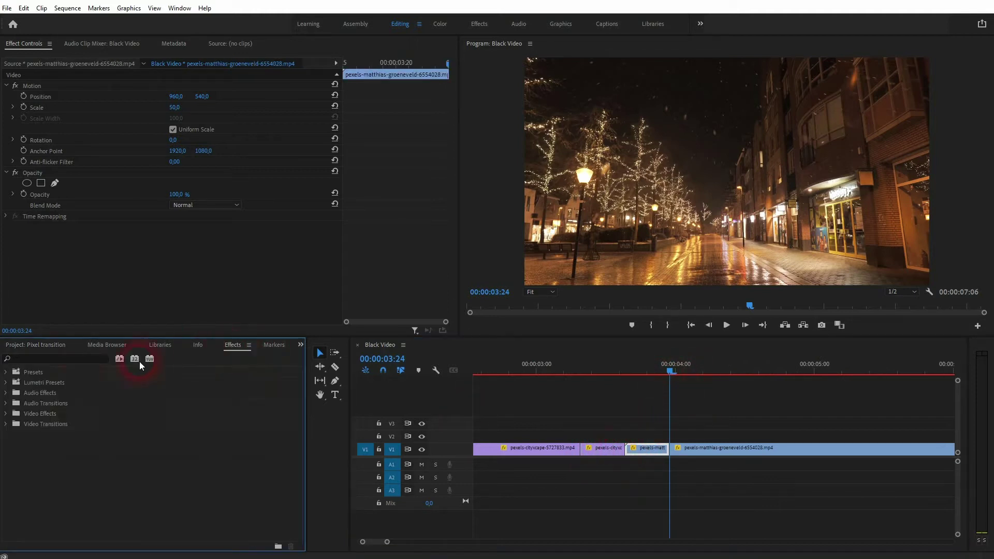
left_click(71, 360)
type("mosaic")
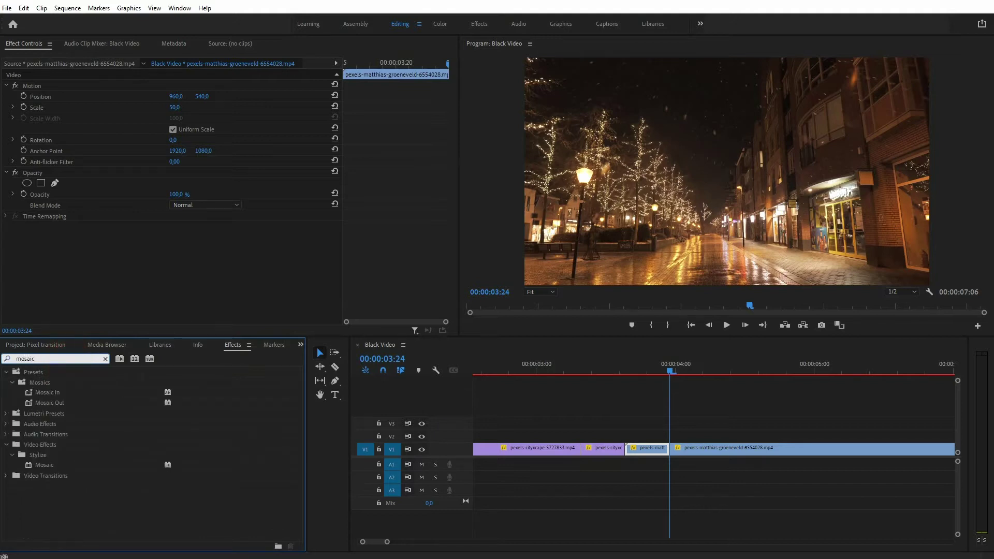
left_click(66, 508)
left_click(50, 454)
left_click(49, 464)
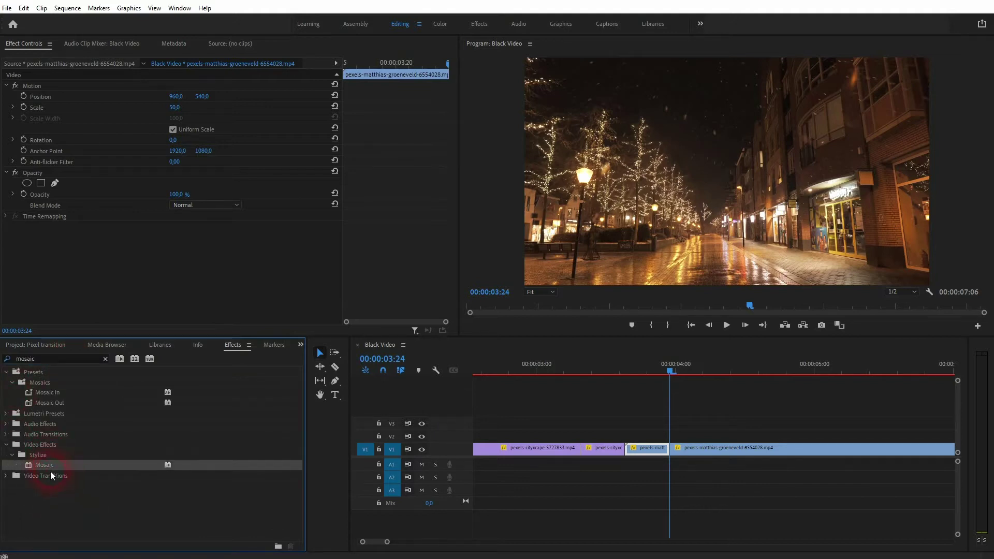
left_click_drag(41, 465, 604, 452)
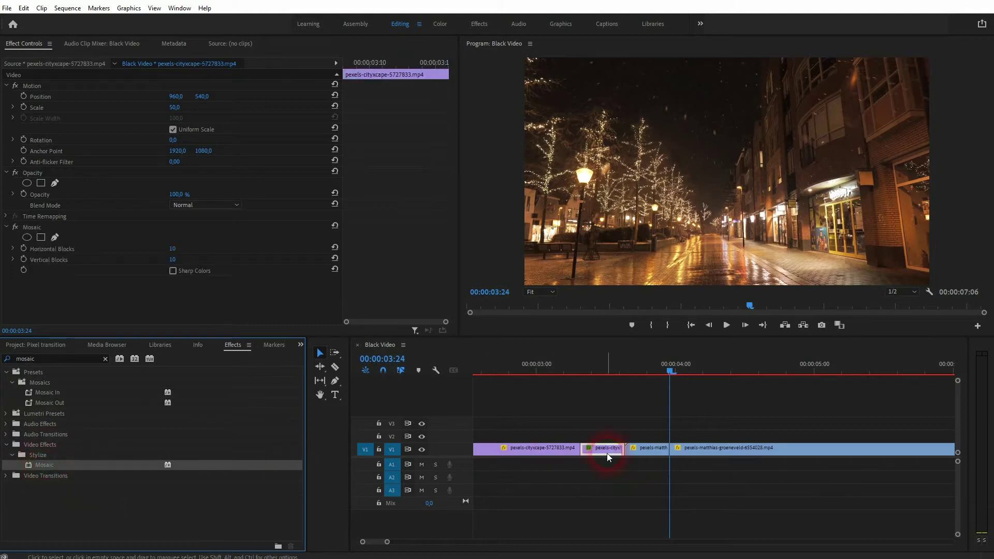
left_click_drag(46, 463, 651, 455)
Preview the pixelated frames at 03:11 and 03:14, then return to 00:00:03:08.
left_click_drag(667, 368, 601, 367)
left_click(606, 446)
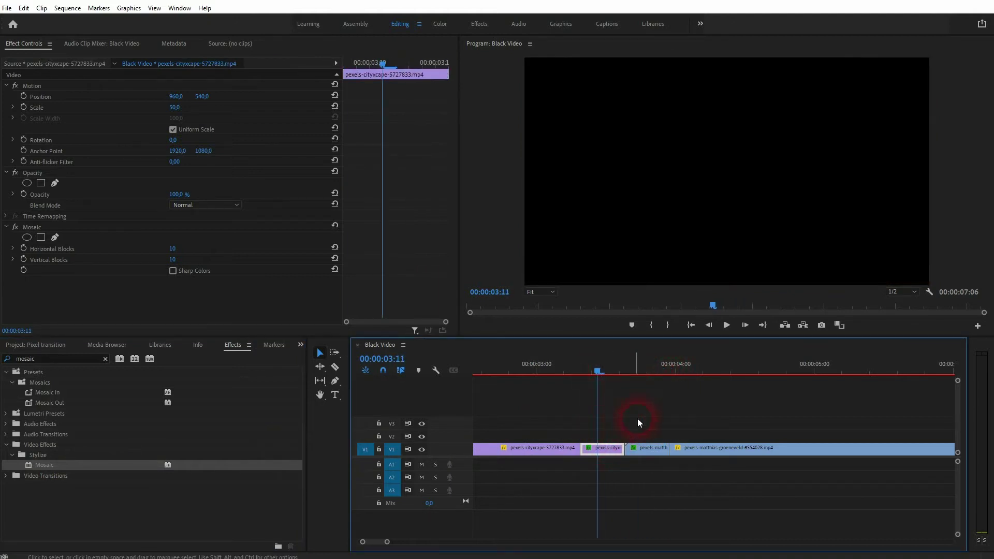
left_click_drag(597, 369, 610, 373)
left_click_drag(734, 178, 581, 371)
Turn on keyframing for Mosaic's Horizontal and Vertical Blocks in Effect Controls.
left_click(234, 259)
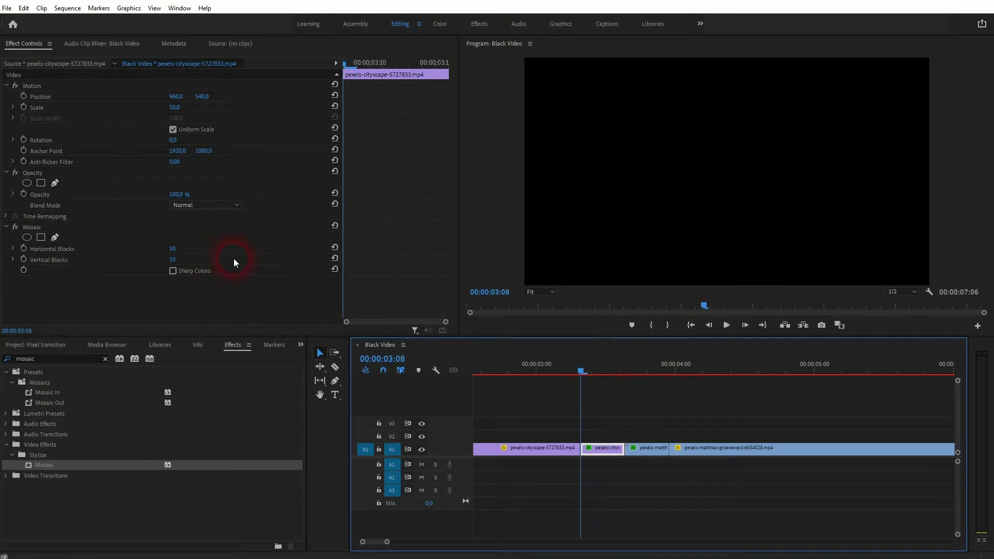
left_click(313, 72)
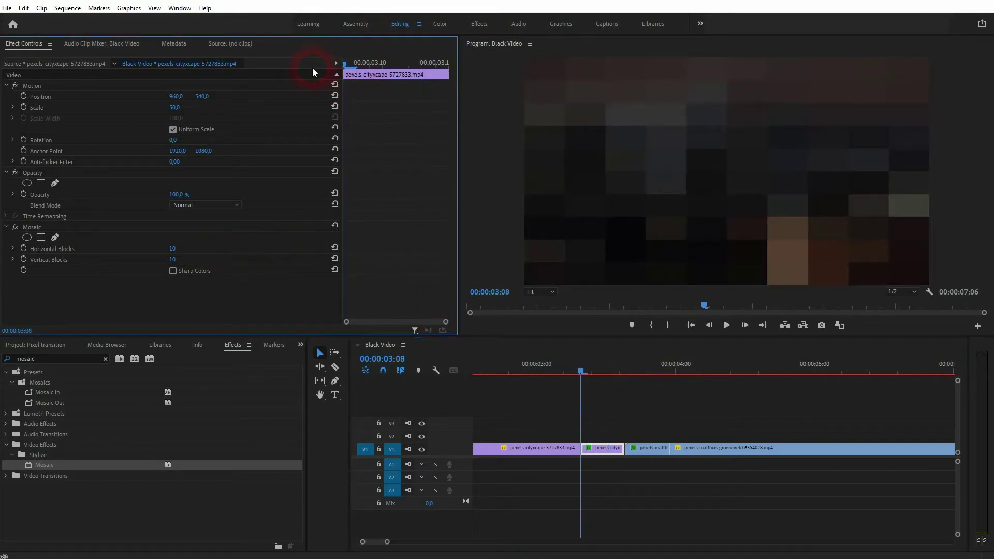
left_click(179, 7)
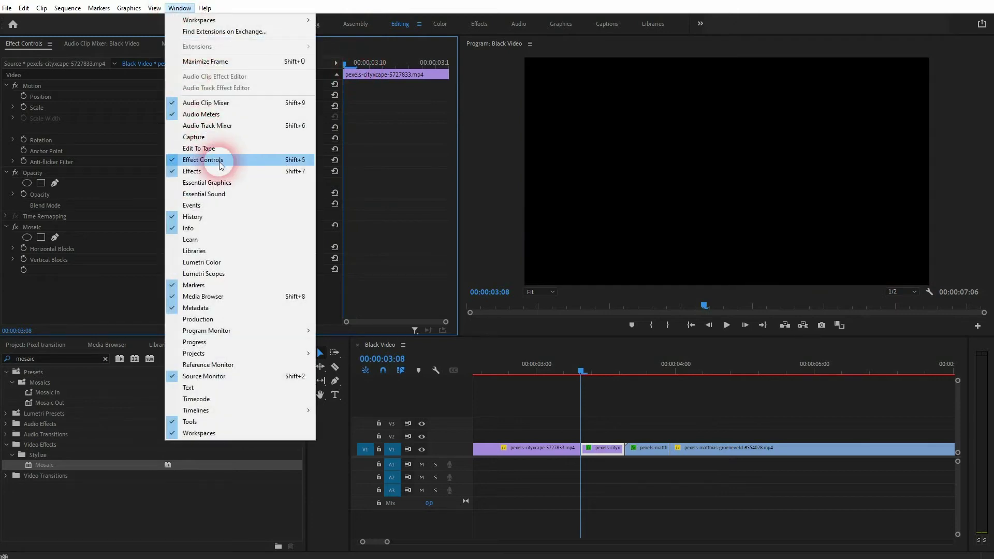
left_click(55, 247)
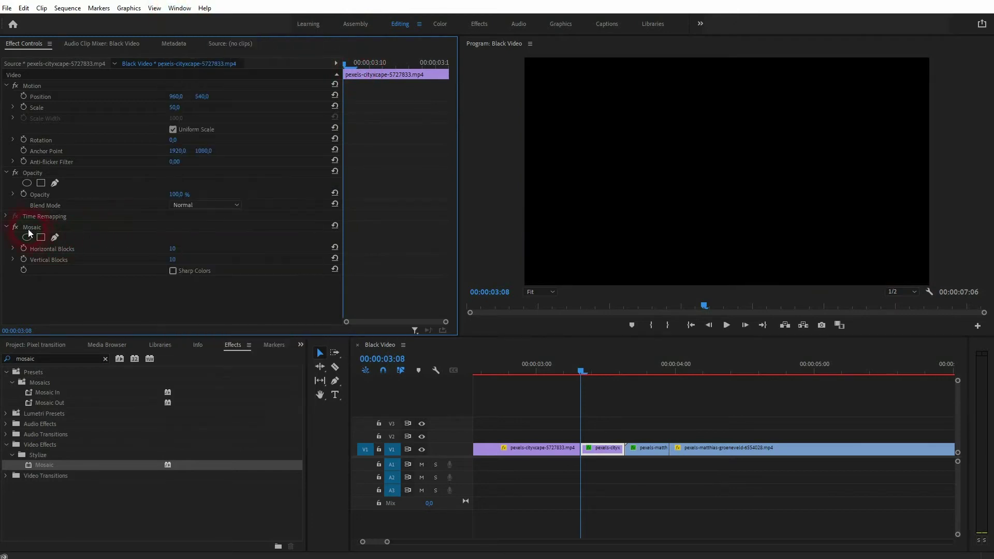
left_click(23, 248)
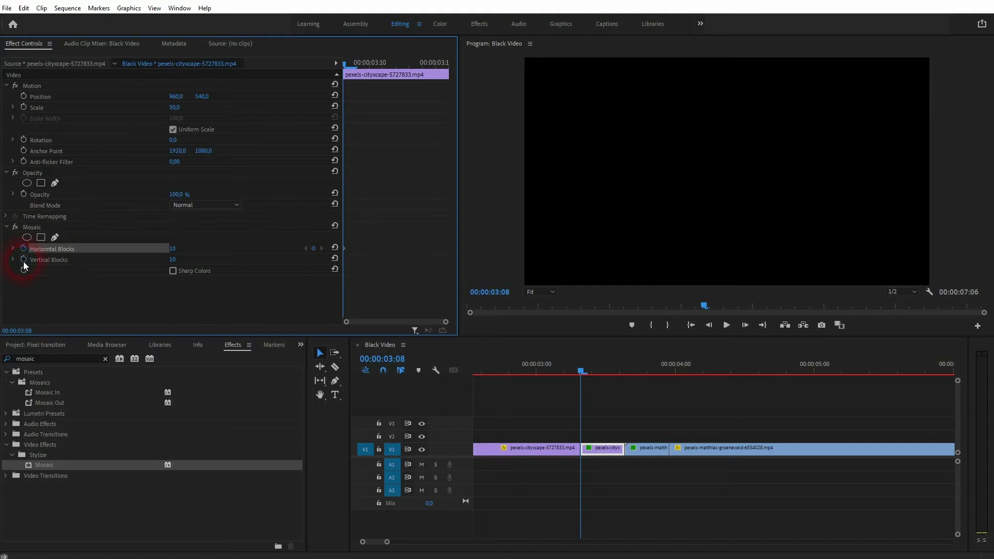
left_click(23, 260)
Set both Horizontal and Vertical Blocks to 2000 at 00:00:03:08.
left_click(177, 249)
type("1")
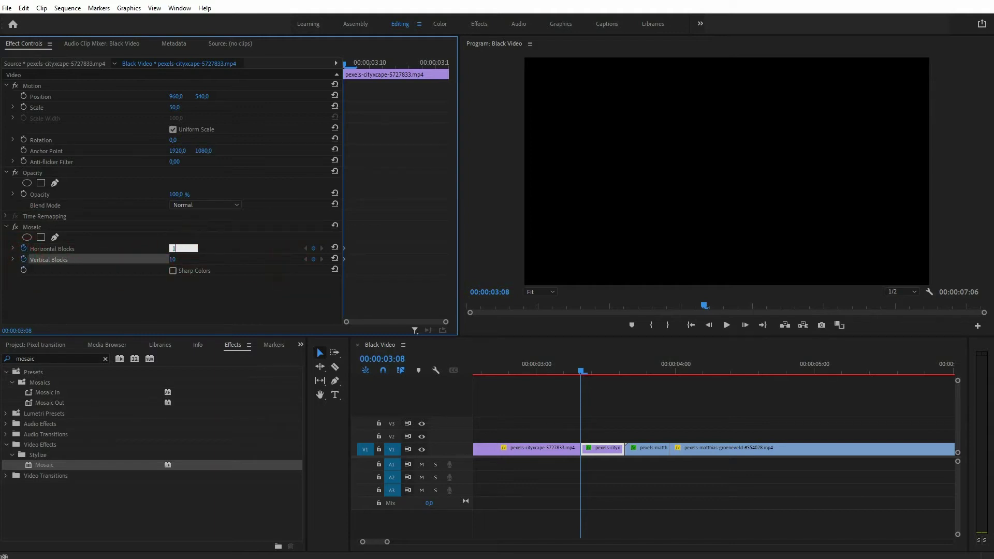
type("000")
left_click(182, 253)
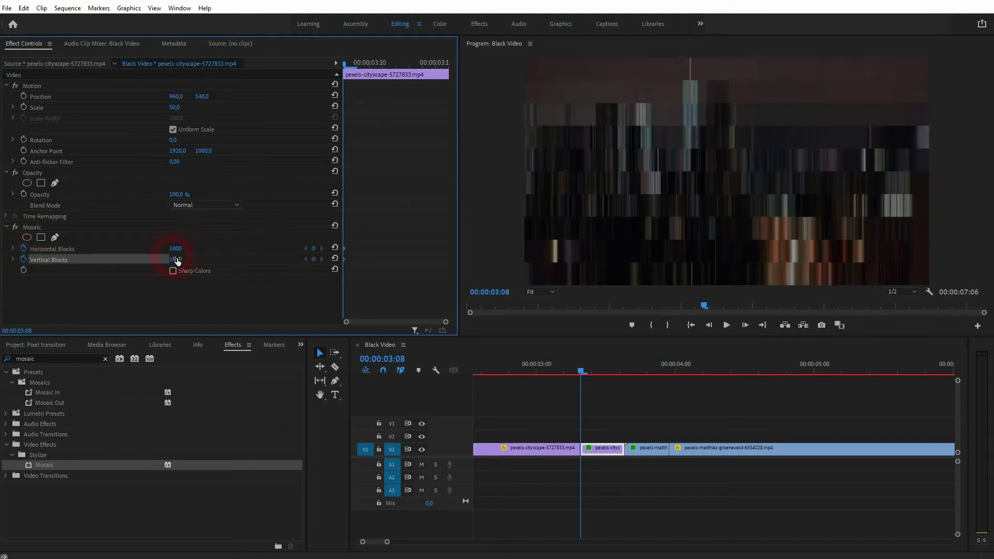
left_click(177, 259)
type("00")
left_click(259, 263)
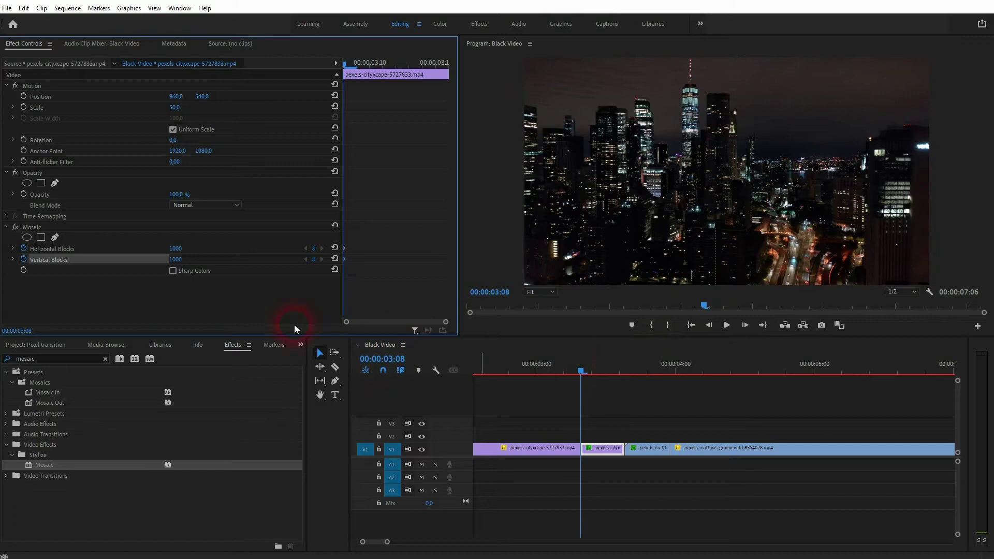
left_click(183, 248)
type("20")
left_click(178, 260)
type("2000")
left_click(415, 290)
At 00:00:03:16, add Blocks keyframes with 50 horizontal and vertical blocks.
left_click_drag(349, 60, 469, 98)
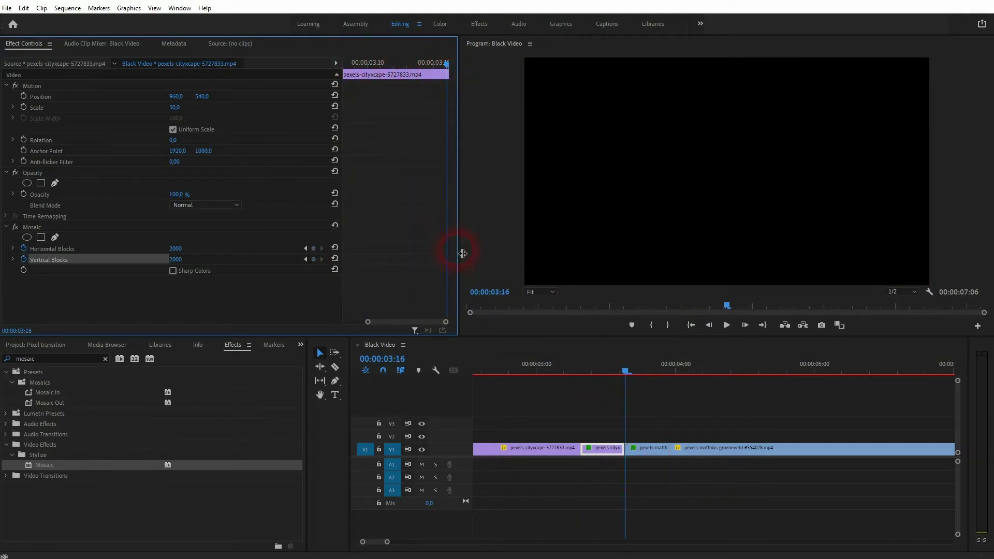
left_click(313, 249)
left_click(313, 259)
left_click(178, 248)
type("50")
left_click(179, 259)
type("50")
key("Return")
Change both Blocks values at the last Mosaic keyframe to 10.
left_click(660, 413)
key("Left")
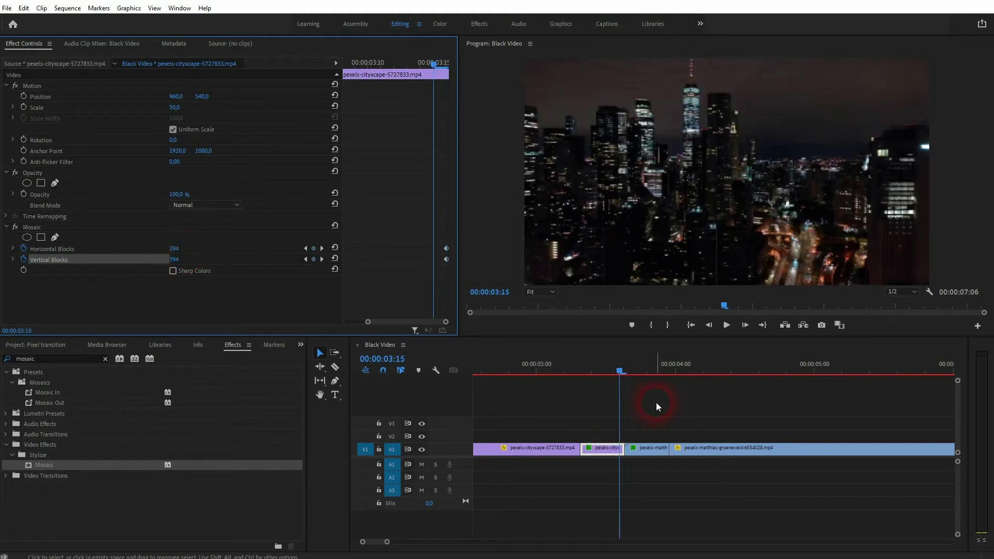
key("Right")
key("Left")
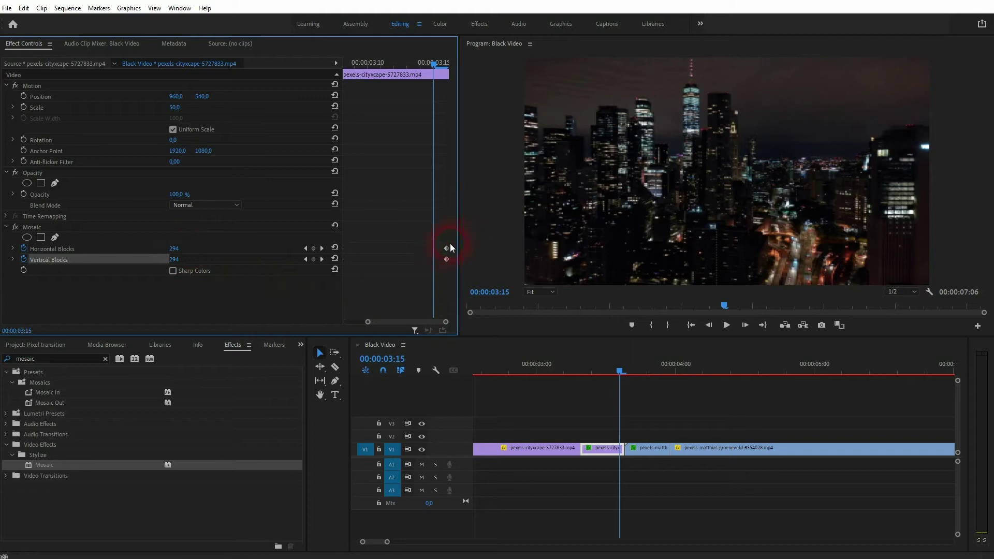
key("Right")
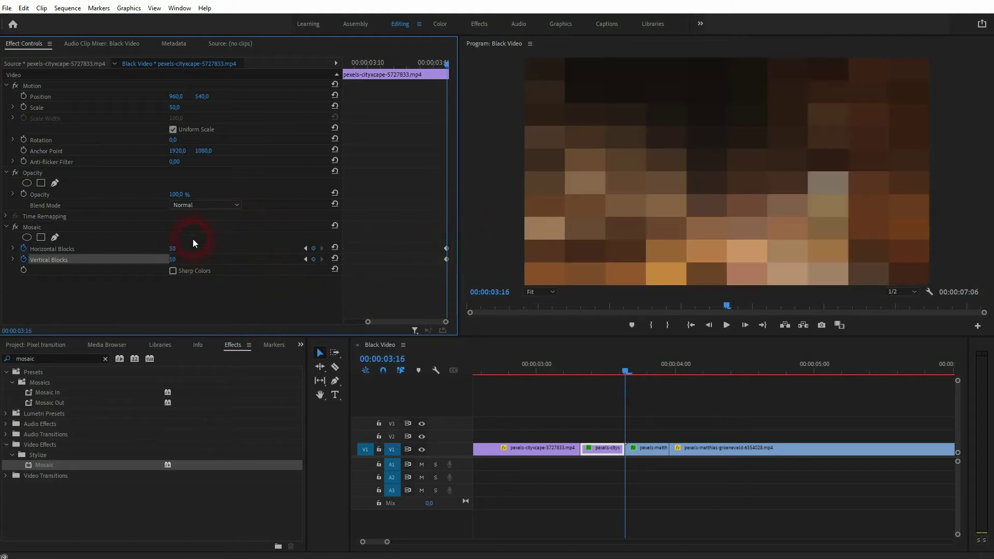
left_click(173, 248)
type("10")
key("Return")
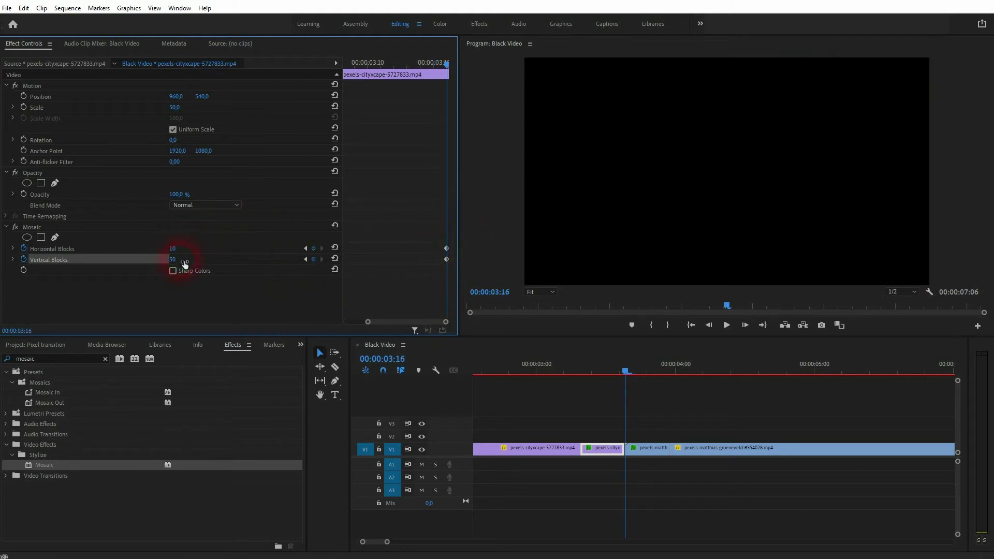
left_click(185, 263)
type("10")
key("Return")
Move the 10-block keyframes to 00:00:03:15 and scrub 03:13–03:15 to preview the ramp.
left_click(447, 249)
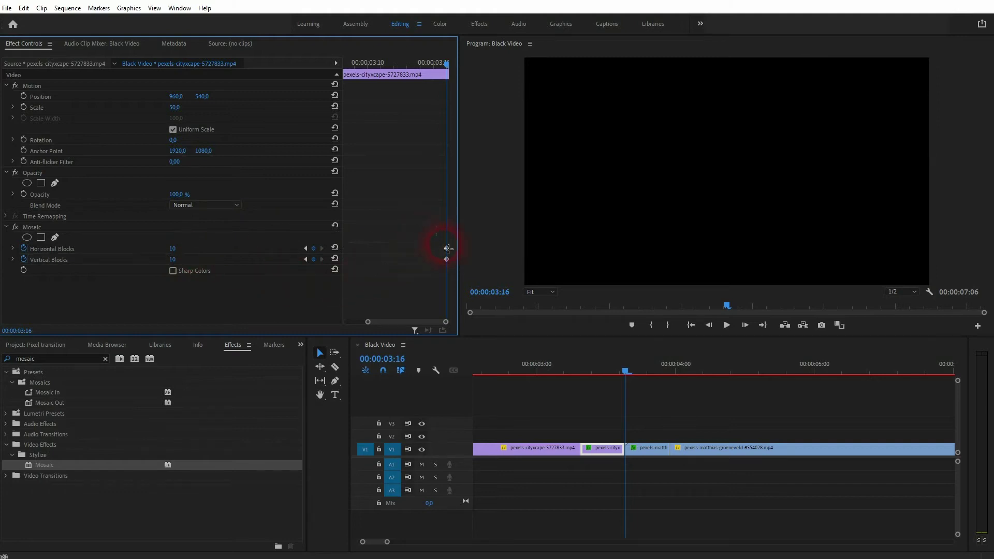
mouse_move(447, 249)
left_mouse_down()
mouse_move(454, 271)
mouse_move(433, 259)
left_mouse_up()
key("Left")
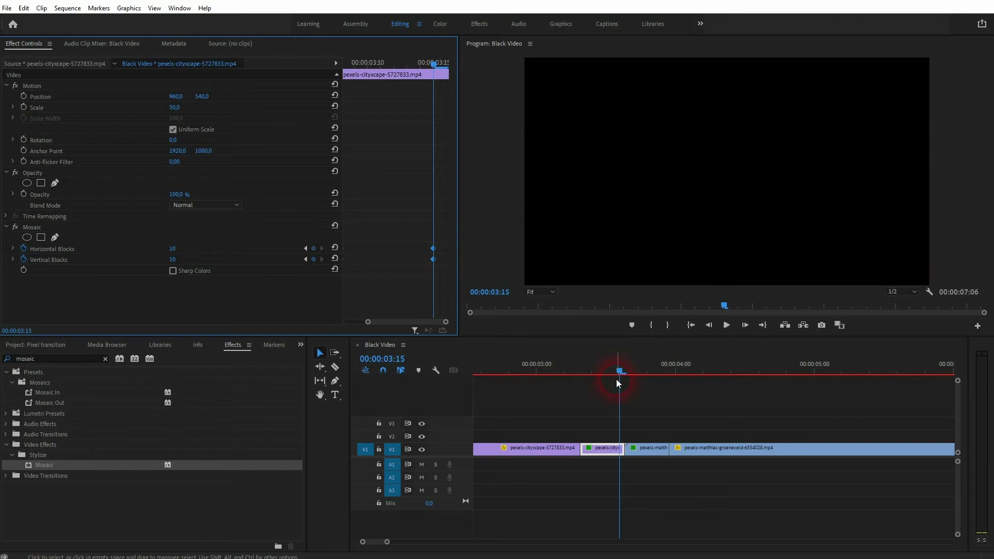
left_click(619, 365)
mouse_move(619, 365)
left_mouse_down()
mouse_move(611, 366)
mouse_move(619, 368)
left_mouse_up()
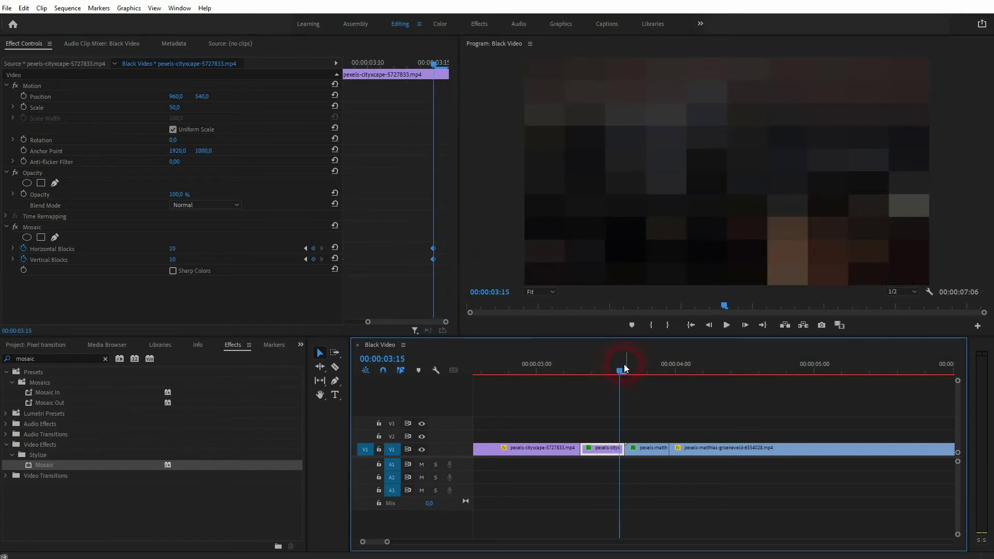
left_click_drag(434, 253, 407, 257)
key("Left")
key("Left")
key("Left")
key("Left")
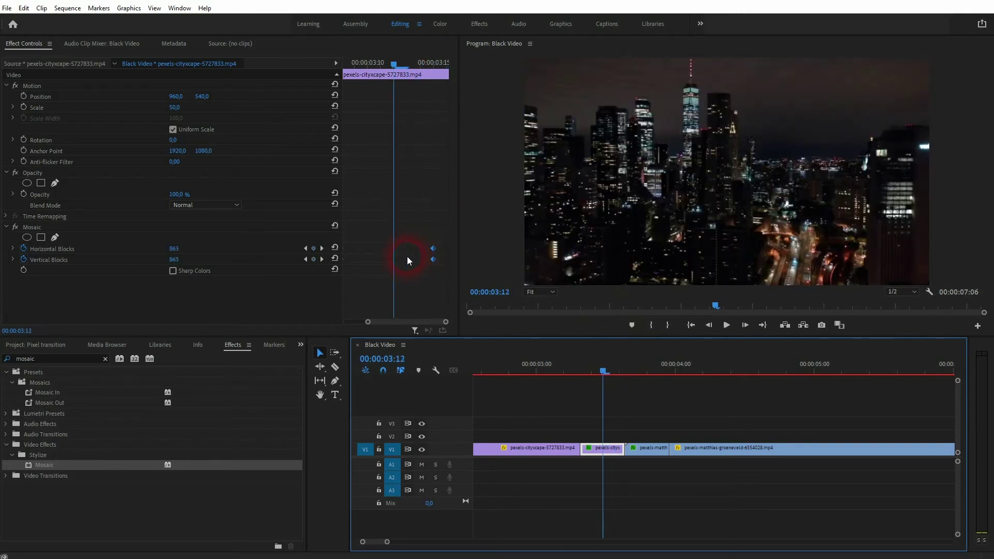
key("Right")
key("Right")
key("Right")
key("Right")
key("Right")
key("Right")
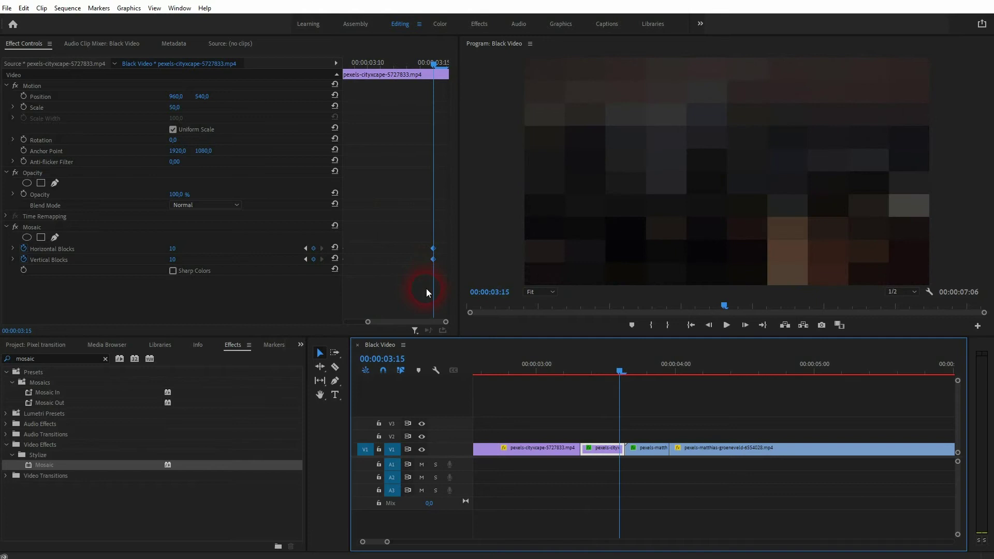
key("Left")
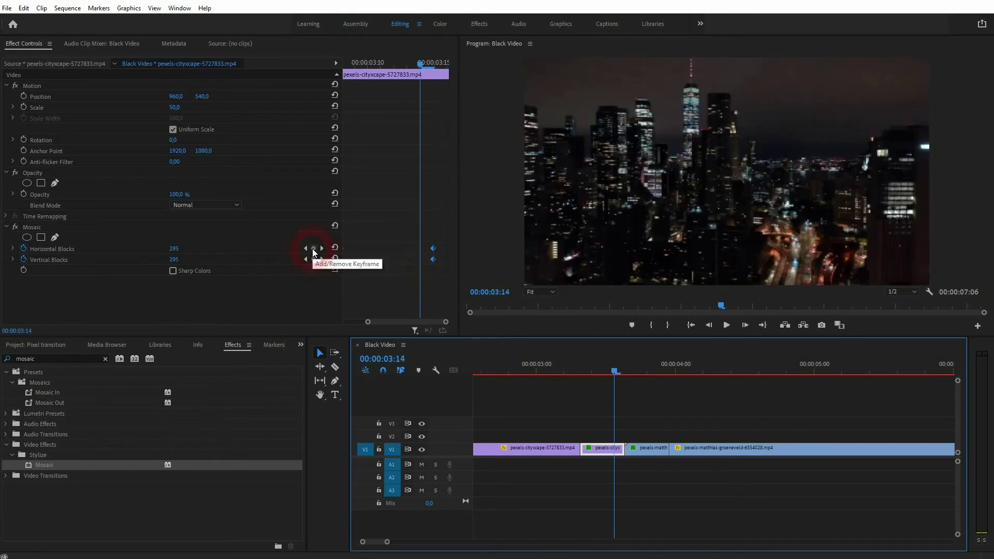
Add 100-block Horizontal and Vertical Blocks keyframes at 00:00:03:14.
left_click(313, 248)
left_click(314, 259)
left_click(176, 248)
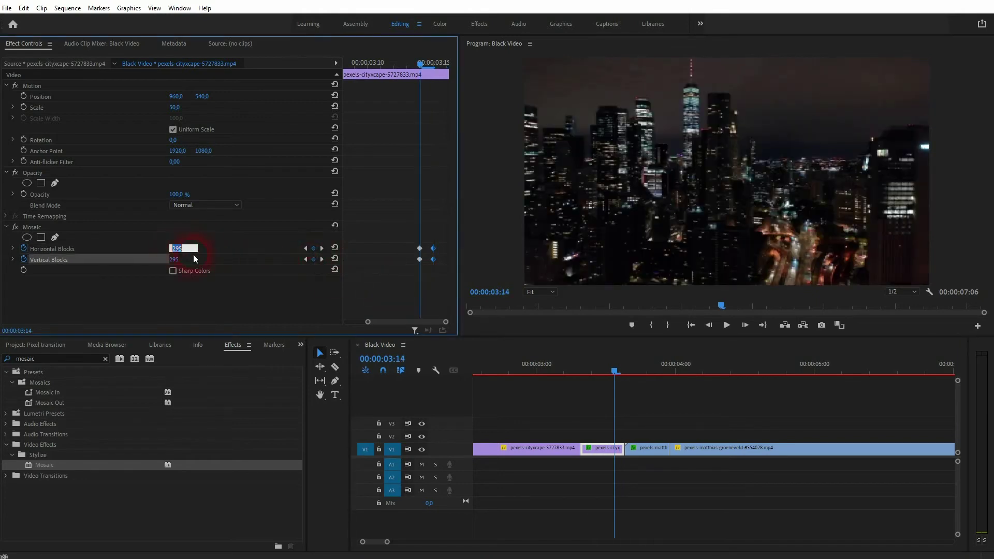
type("100")
key("Return")
left_click(182, 260)
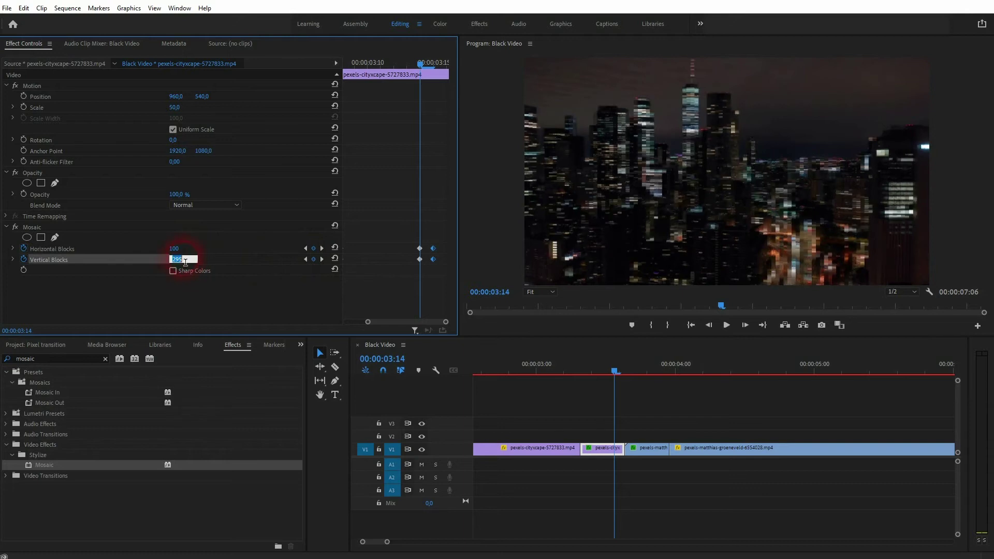
type("100")
key("Return")
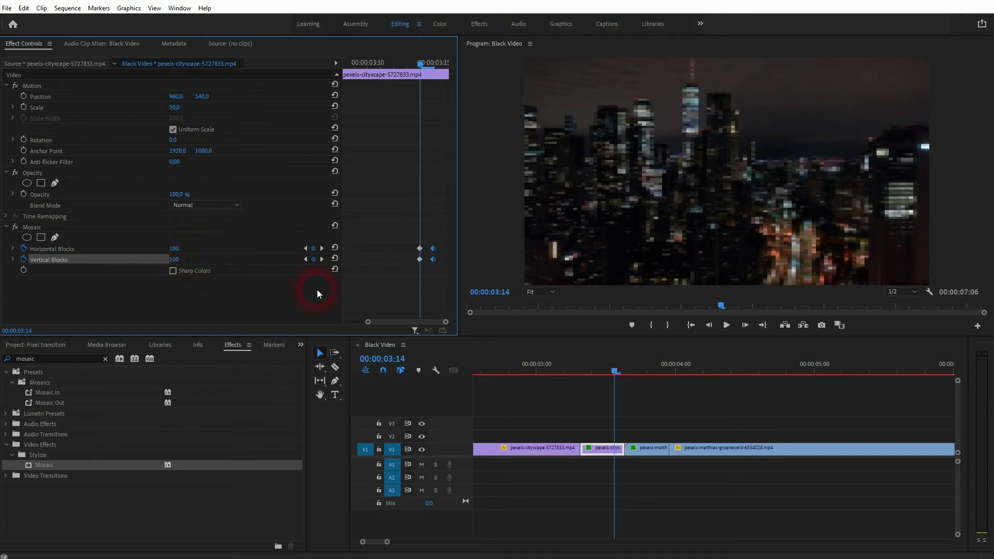
Move the 100-block keyframes to 00:00:03:09 and play the transition from 03:03 to check it.
left_click_drag(420, 259, 356, 258)
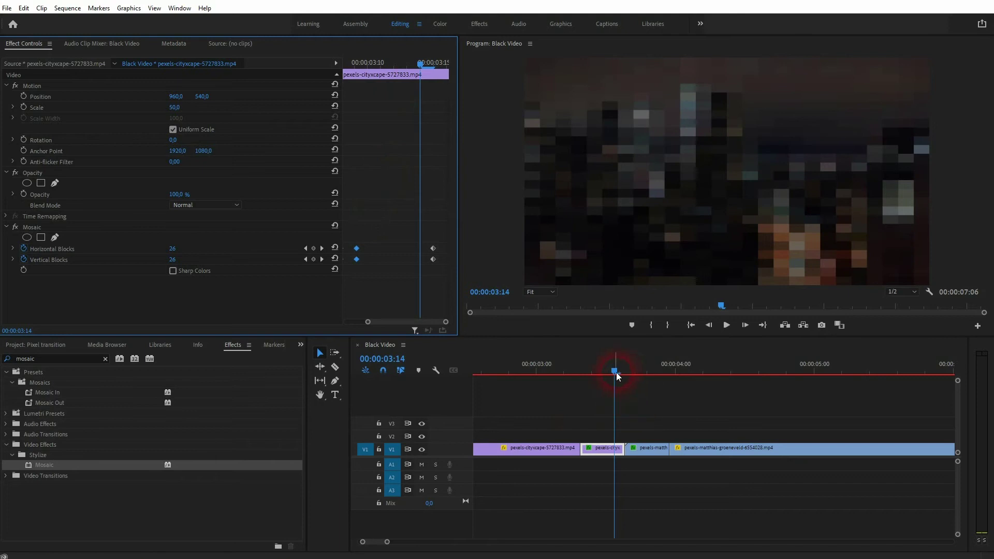
left_click_drag(616, 372, 553, 373)
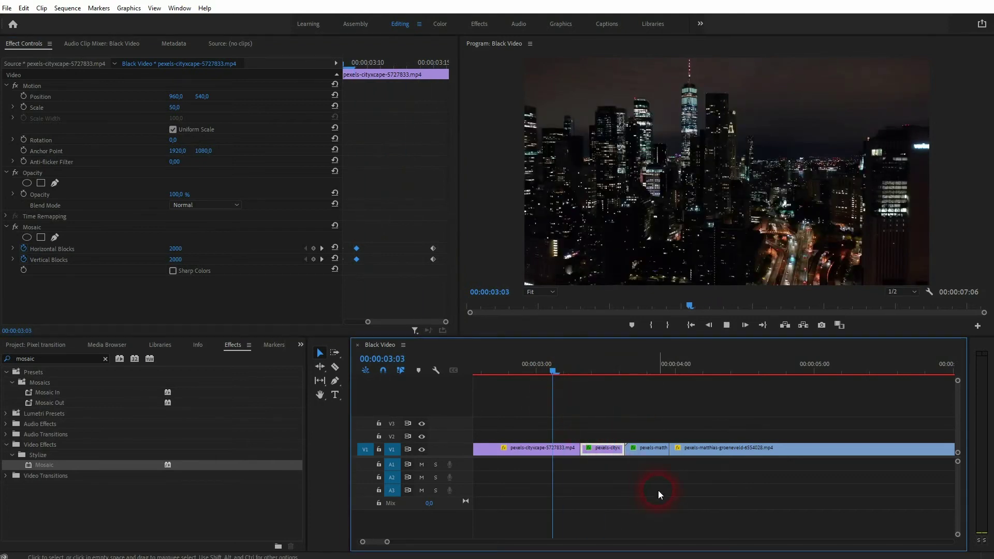
key("space")
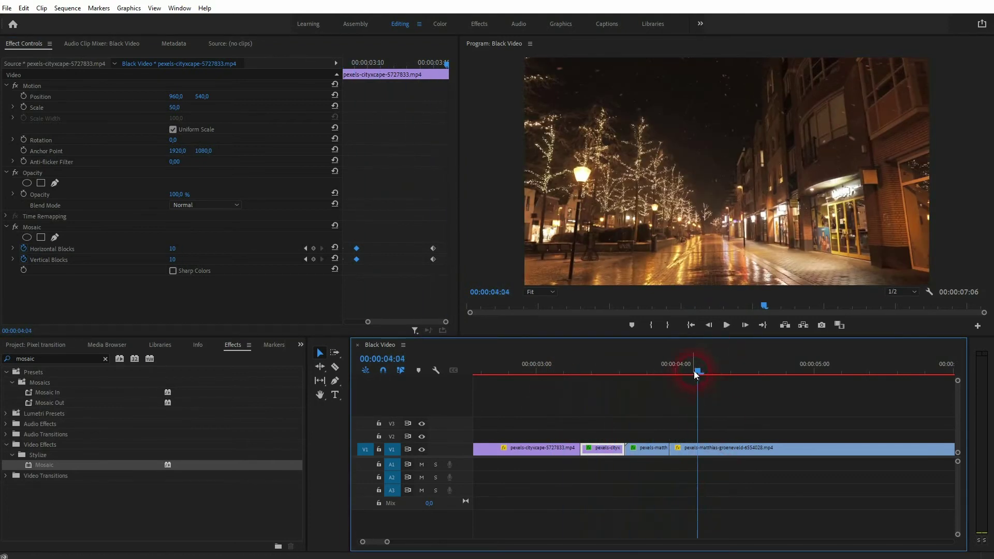
left_click_drag(693, 371, 571, 403)
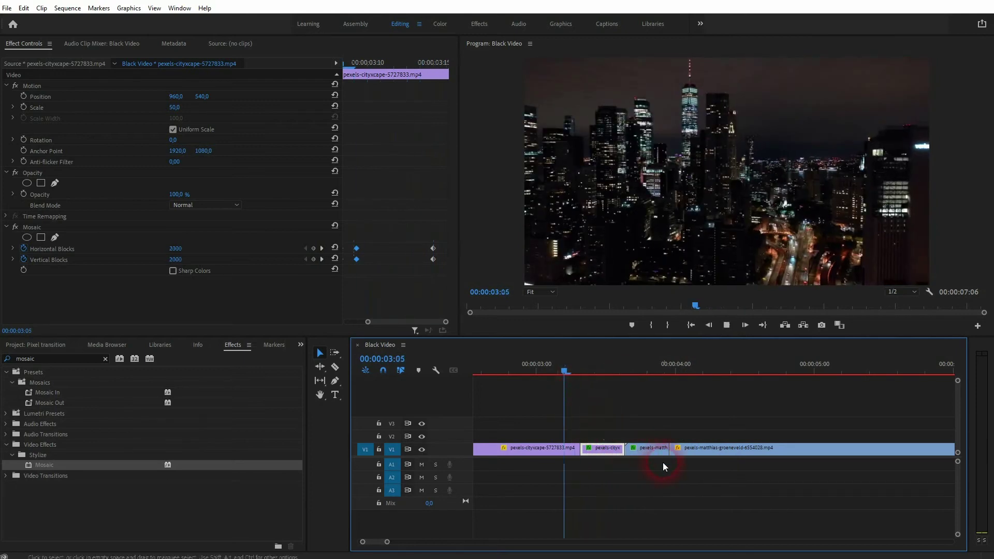
key("space")
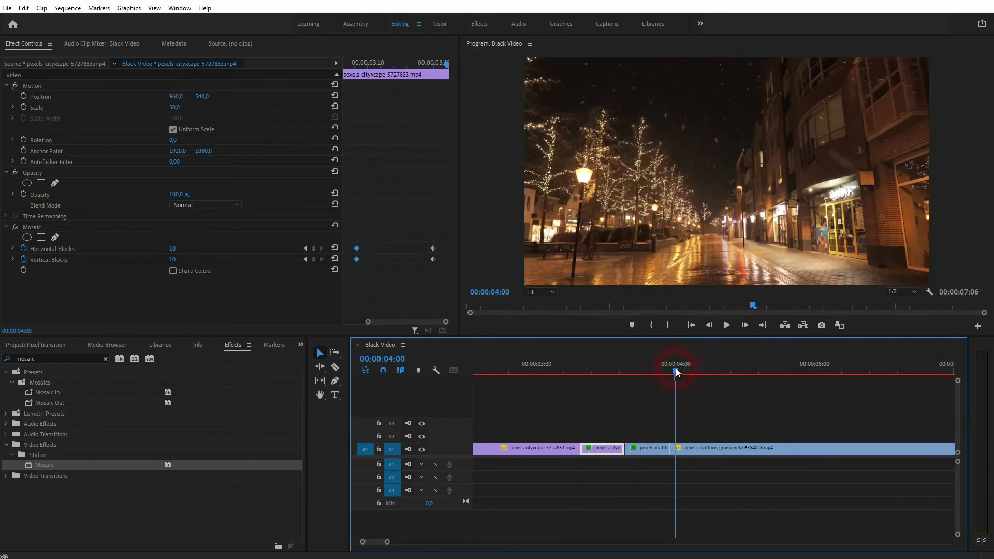
left_click_drag(677, 373, 592, 384)
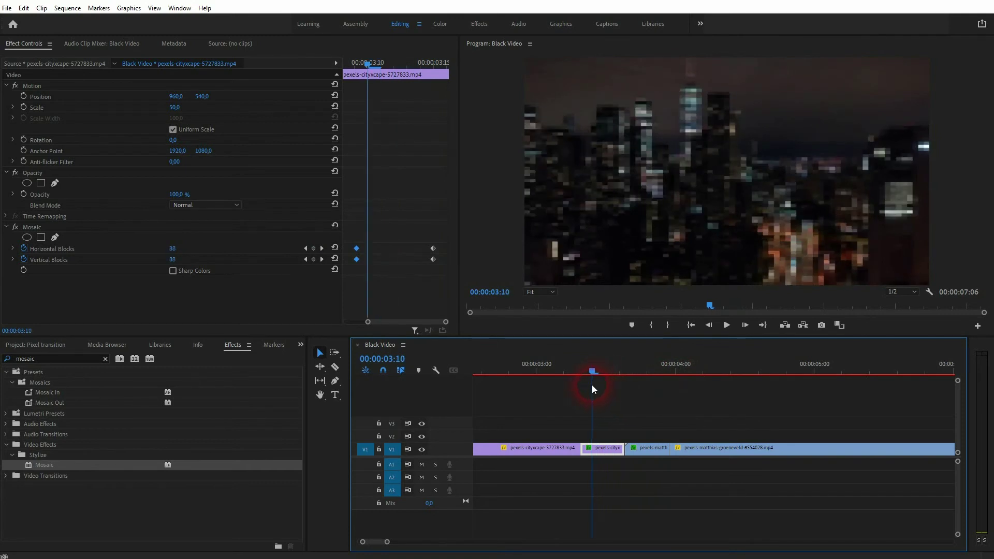
Set the earlier Mosaic keyframe to 1000 blocks and scrub 03:05–03:17 to preview the pixelation.
left_click(306, 248)
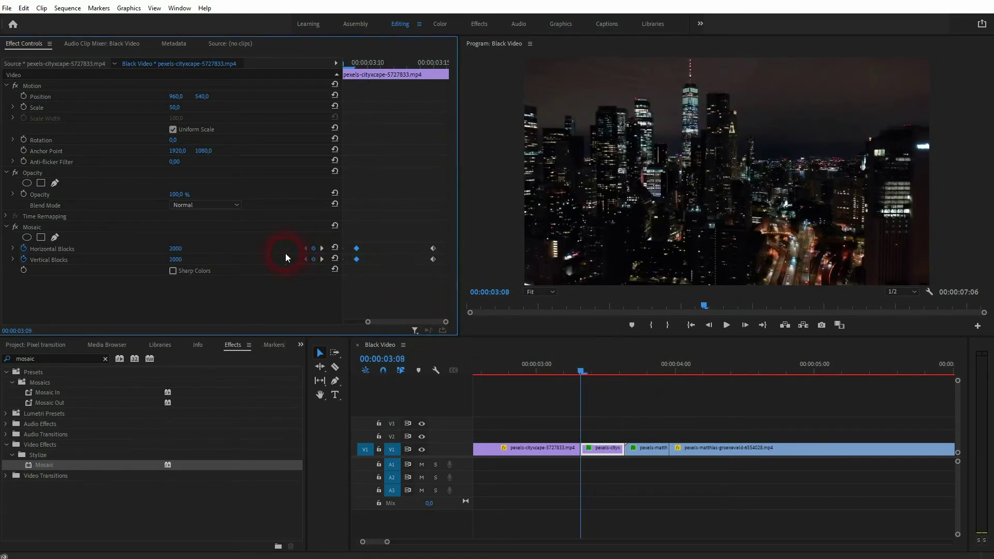
left_click(175, 248)
type("1")
type("1000")
key("Return")
left_click_drag(581, 369, 553, 370)
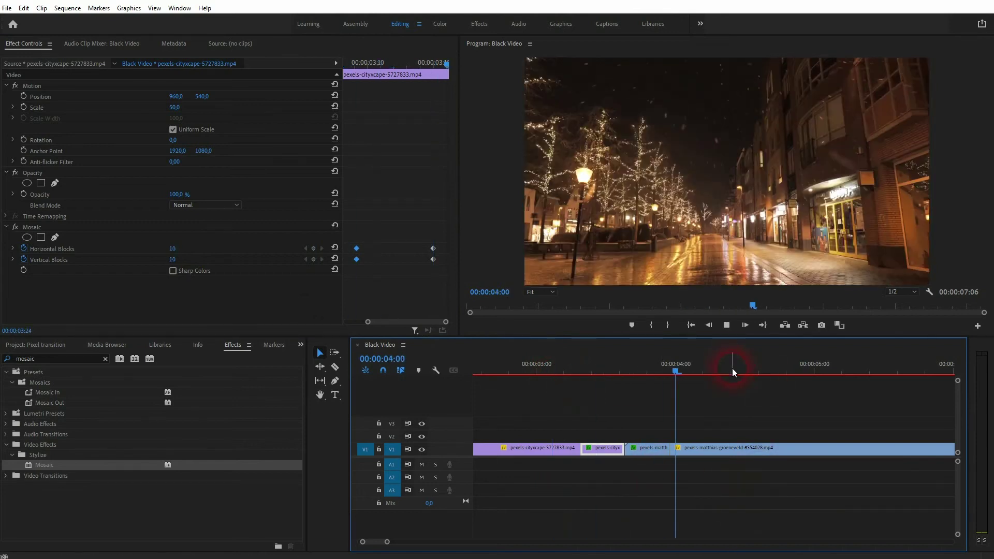
left_click_drag(682, 368, 624, 402)
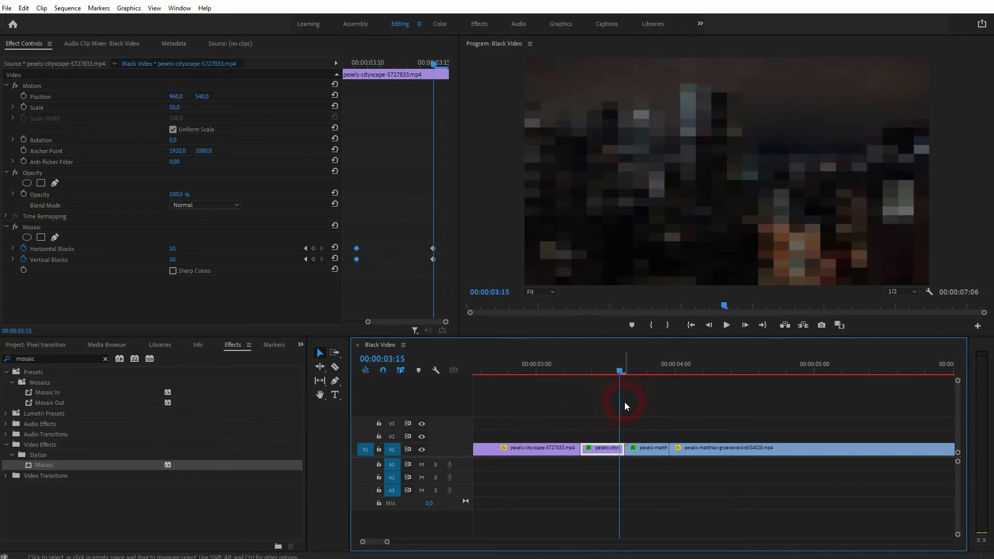
key("Right")
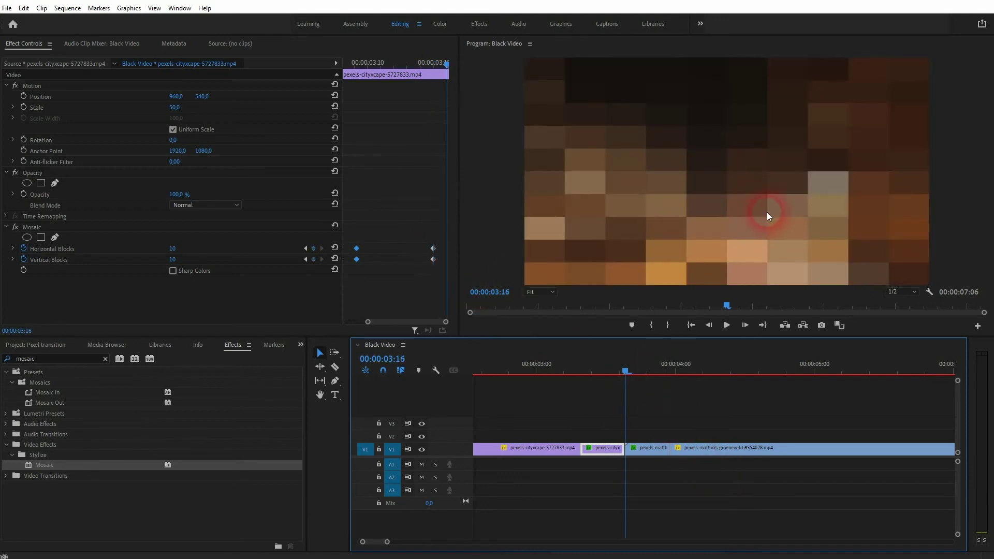
Select the short street piece and enable Horizontal and Vertical Blocks keyframing.
left_click(638, 451)
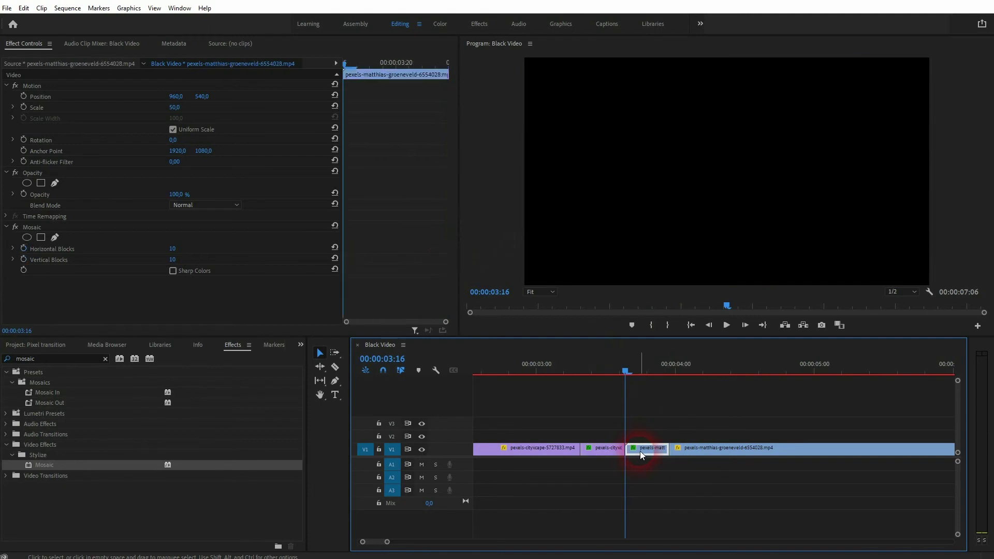
left_click(23, 248)
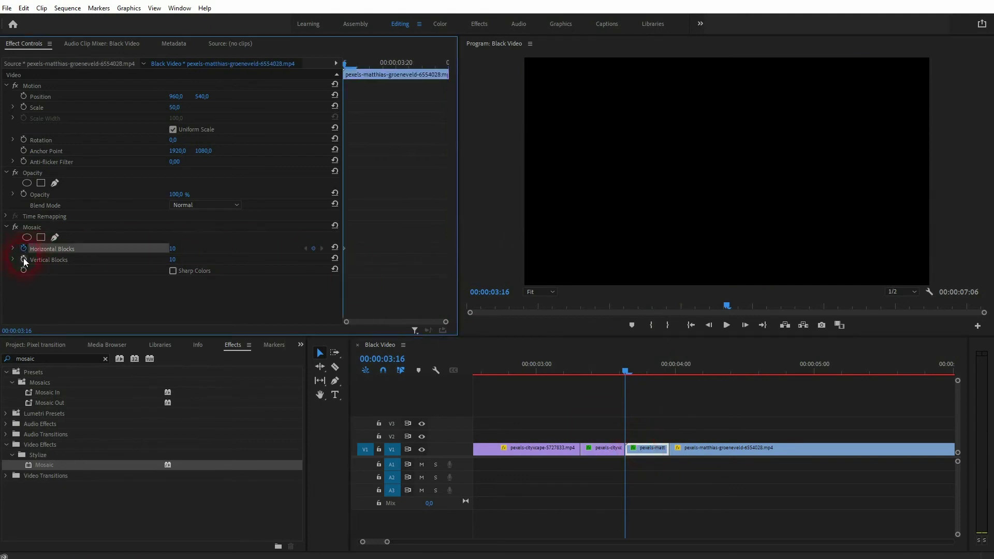
left_click(23, 259)
left_click(365, 265)
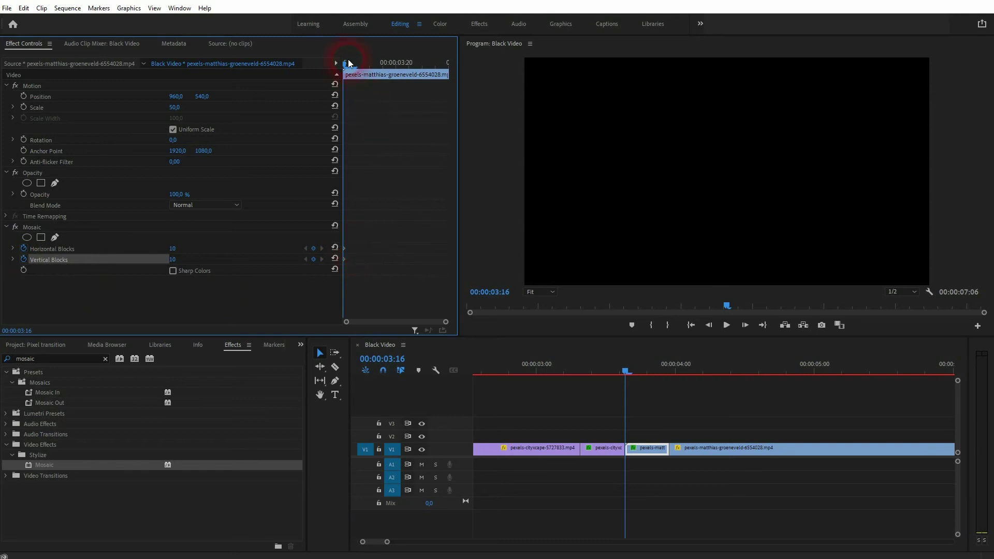
Keyframe both Blocks values at 1000 on the street piece's last frame, then preview from 03:14.
left_click_drag(348, 59, 459, 66)
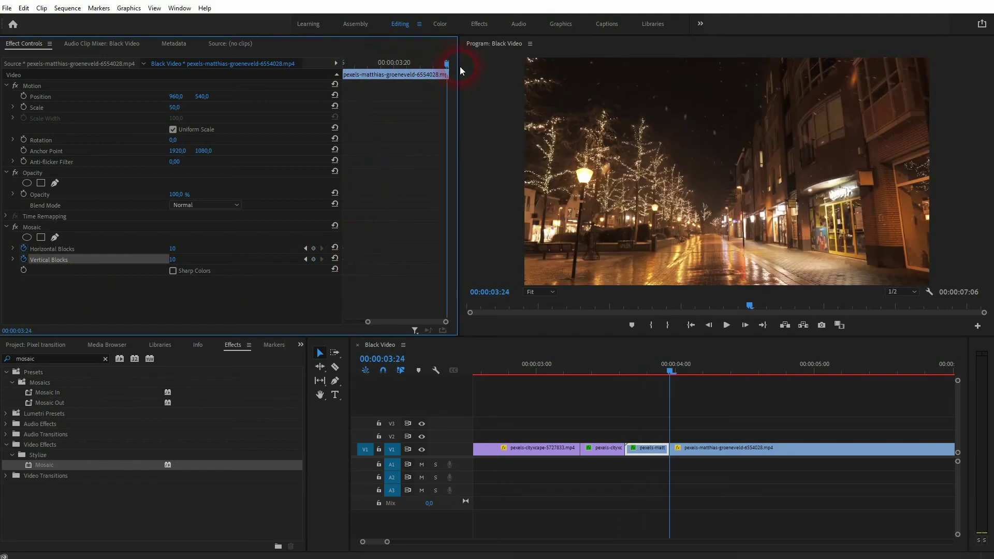
left_click(313, 248)
left_click(313, 259)
left_click(176, 249)
type("1000")
left_click(176, 260)
type("100")
left_click_drag(669, 372, 615, 372)
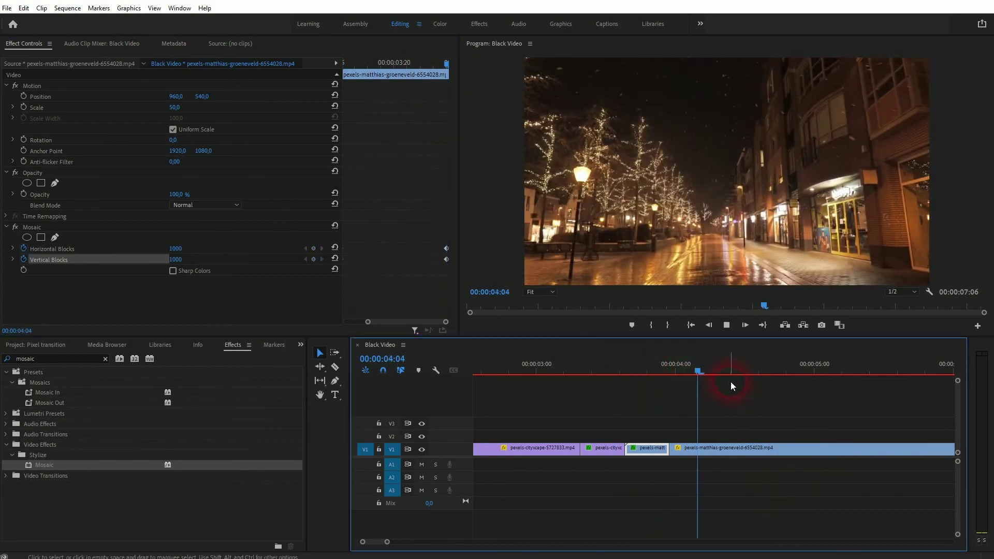
At 00:00:03:17 add 100-block Horizontal and Vertical keyframes, then drag them to about 03:23.
left_click(698, 367)
left_click_drag(701, 365, 665, 371)
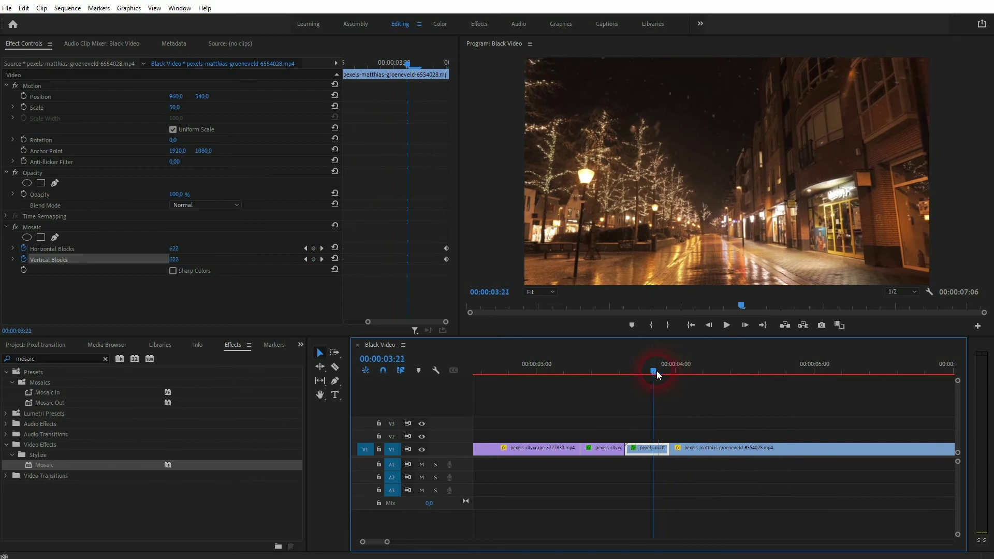
left_click_drag(656, 371, 630, 371)
left_click(309, 283)
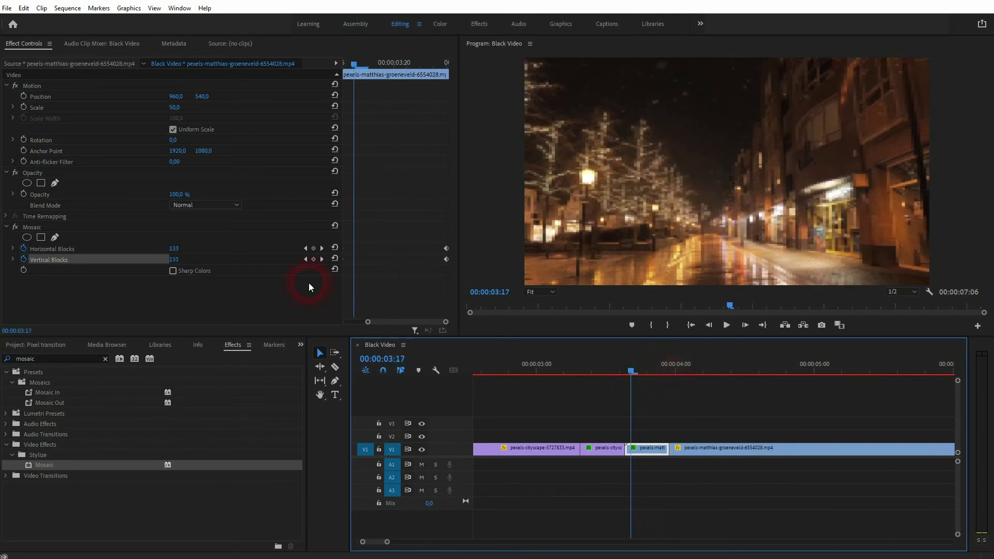
left_click_drag(173, 249, 176, 250)
left_click(176, 250)
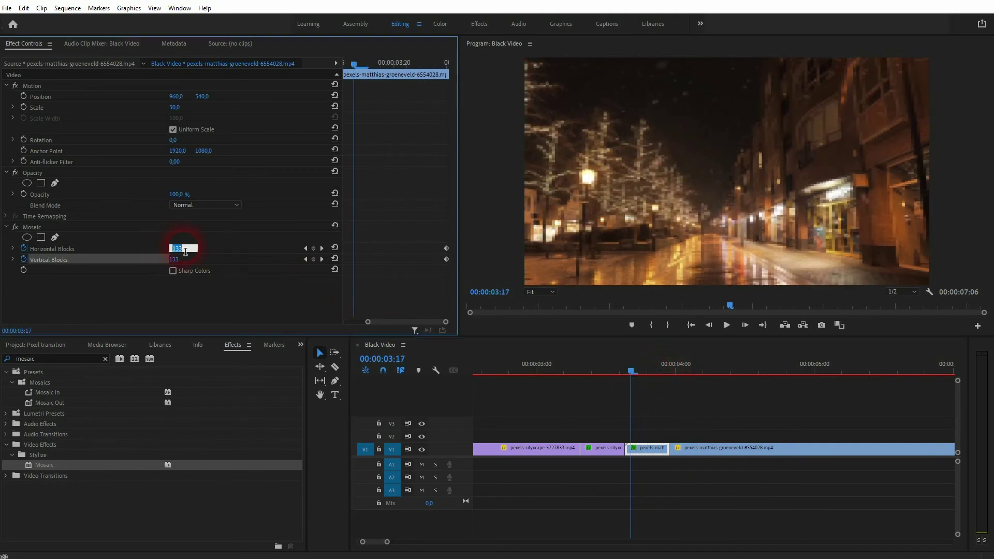
type("100")
left_click(190, 265)
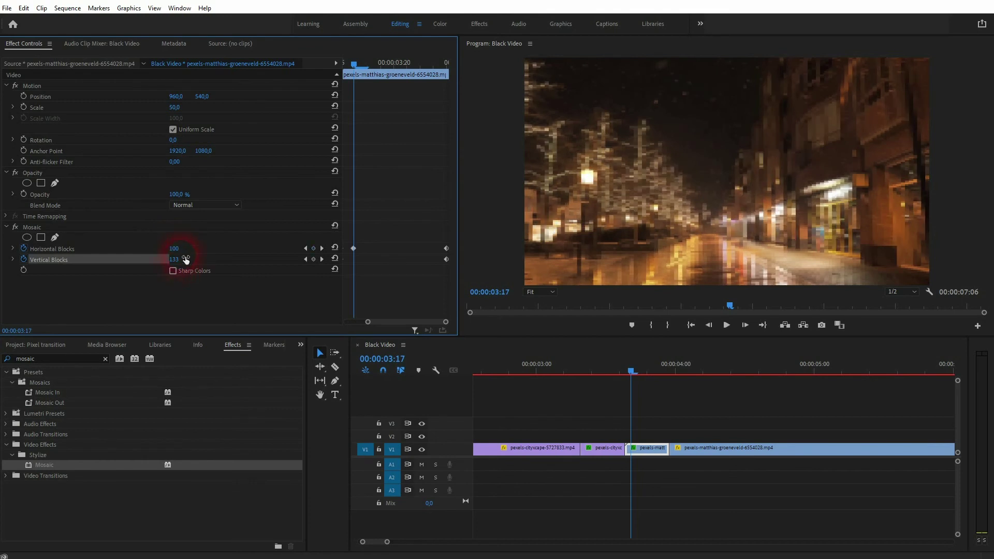
left_click(186, 259)
type("100")
left_click(362, 261)
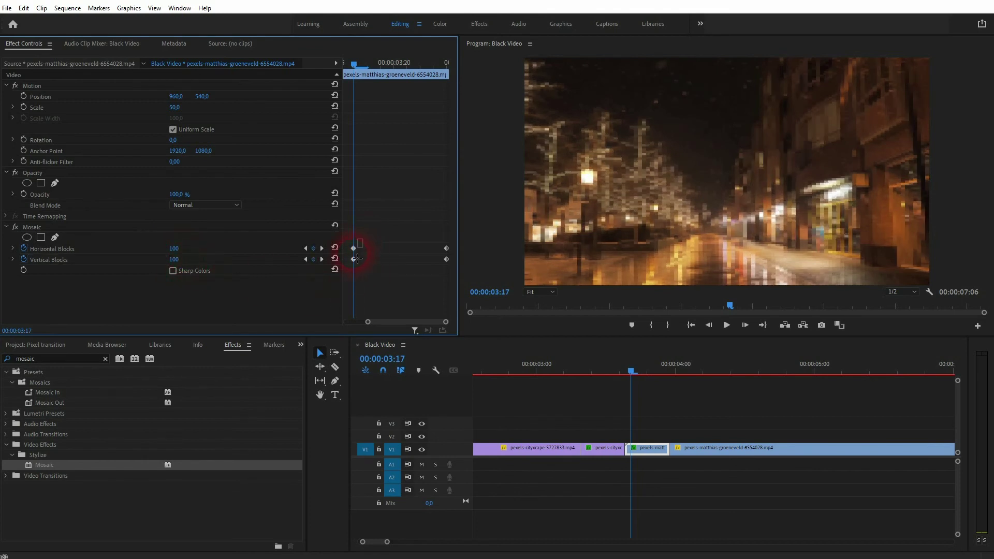
left_click_drag(356, 258, 436, 268)
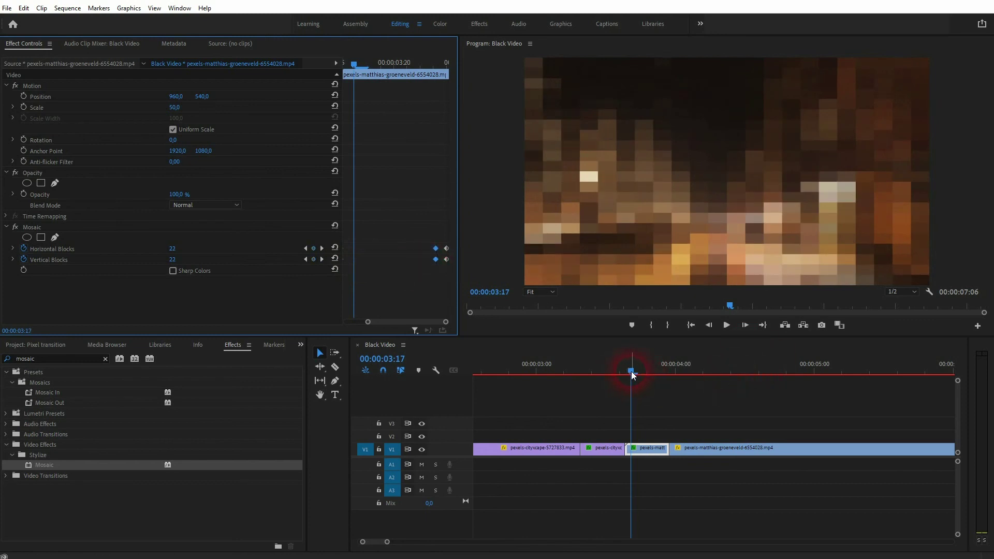
Shift the street Mosaic keyframes slightly later, replay the transition from 03:05, and inspect both short clips.
left_click_drag(631, 371, 618, 370)
key("space")
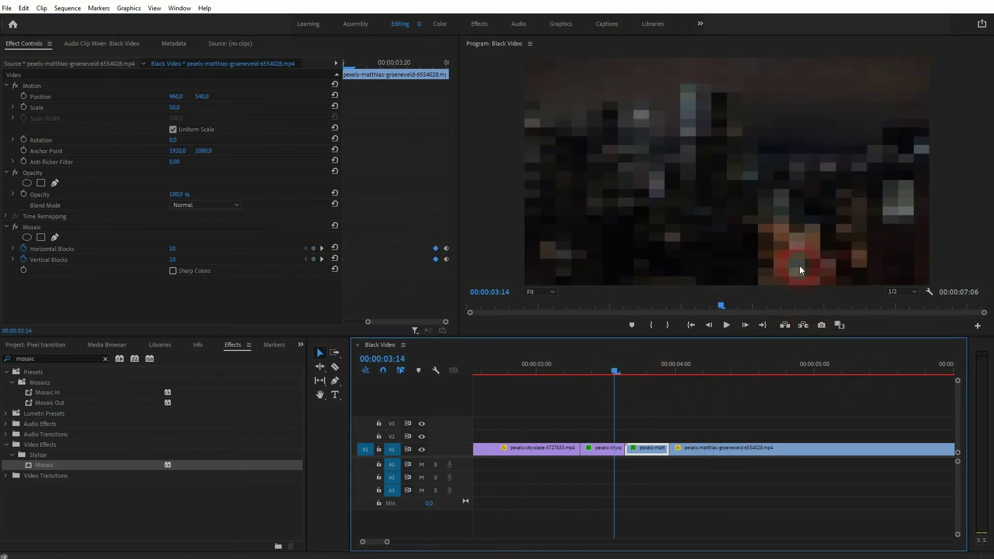
left_click_drag(710, 368, 548, 383)
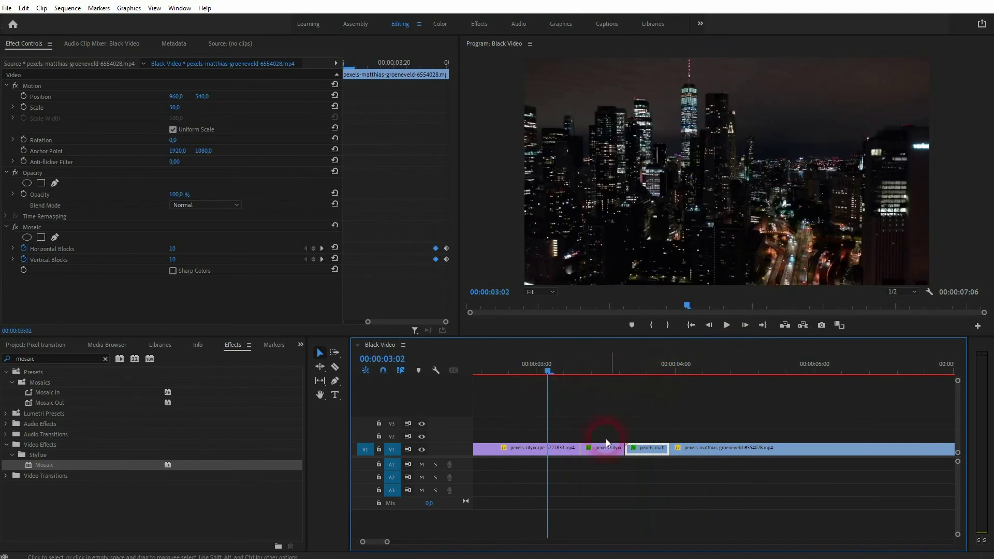
key("space")
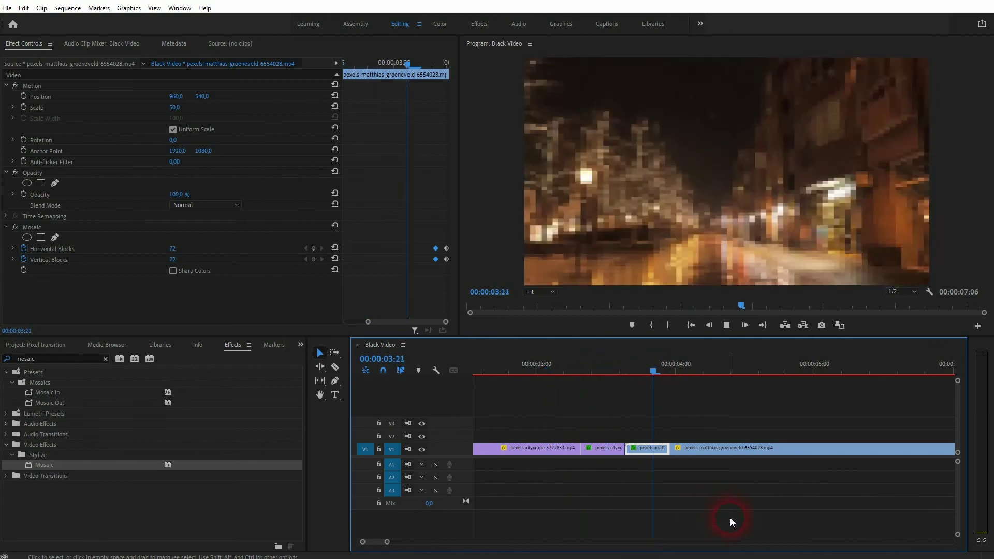
key("space")
left_click_drag(747, 371, 552, 420)
key("space")
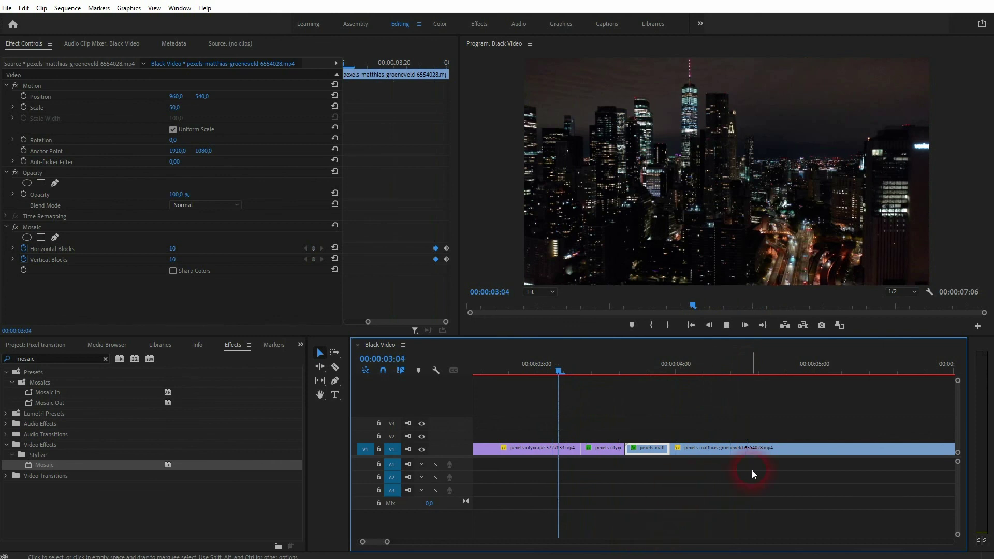
key("space")
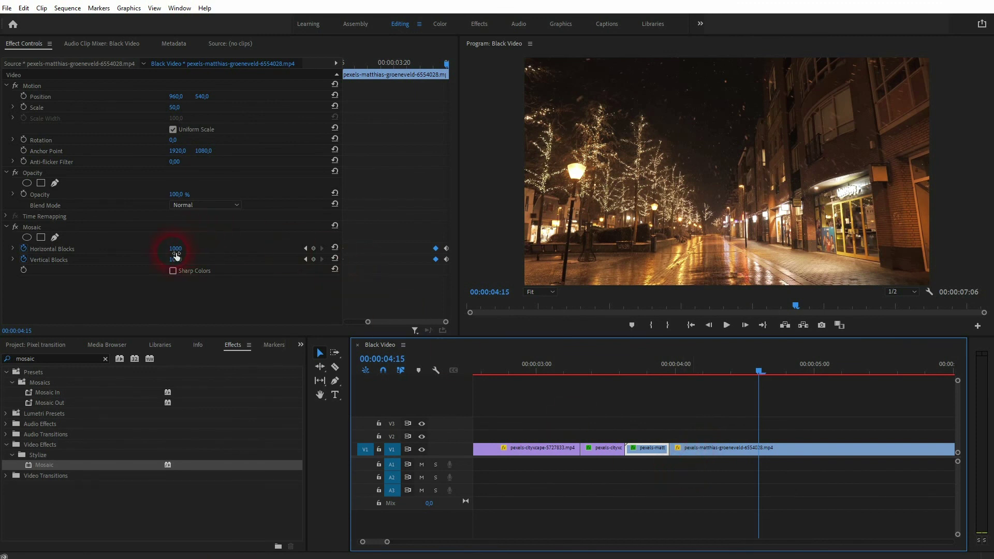
left_click(601, 448)
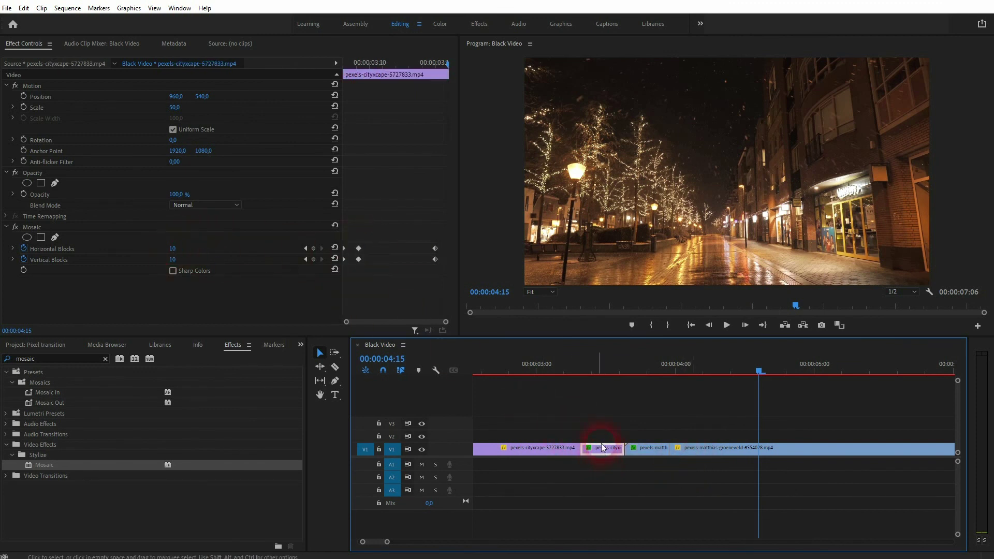
left_click(656, 446)
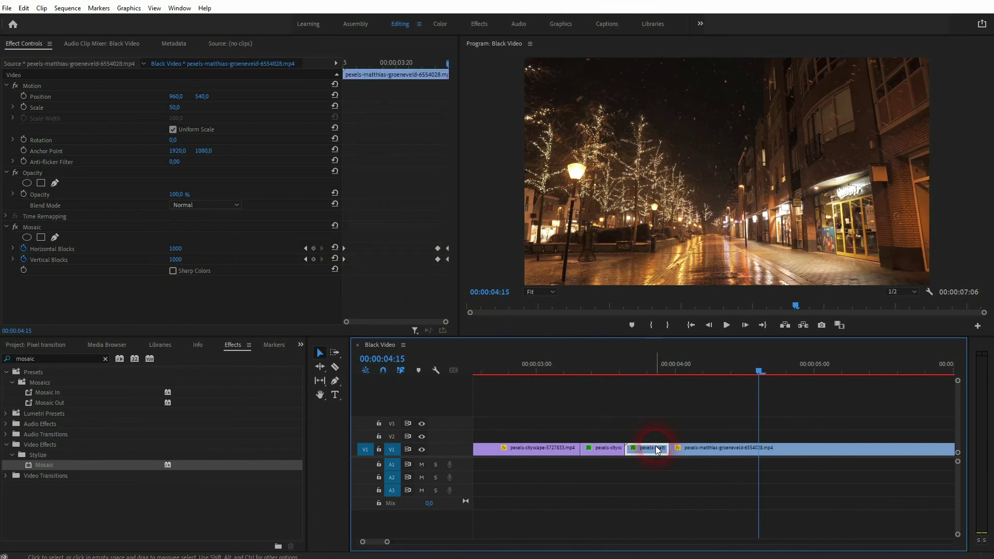